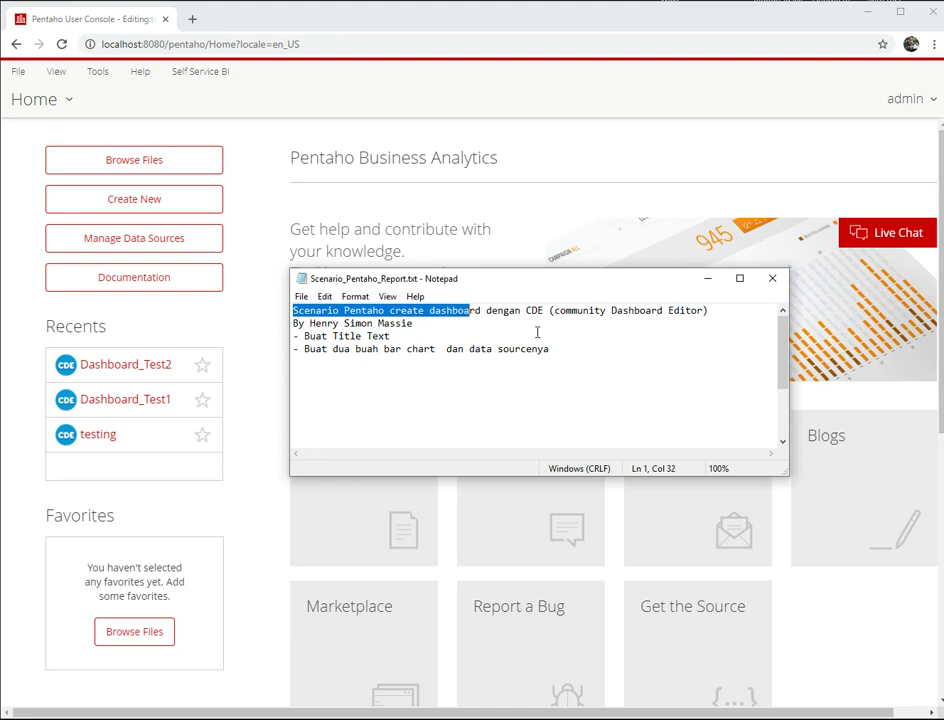
- Read through the dashboard scenario notes, covering the title text and bar chart tasks, and put the notes away
{"action": "key", "text": "Left"}
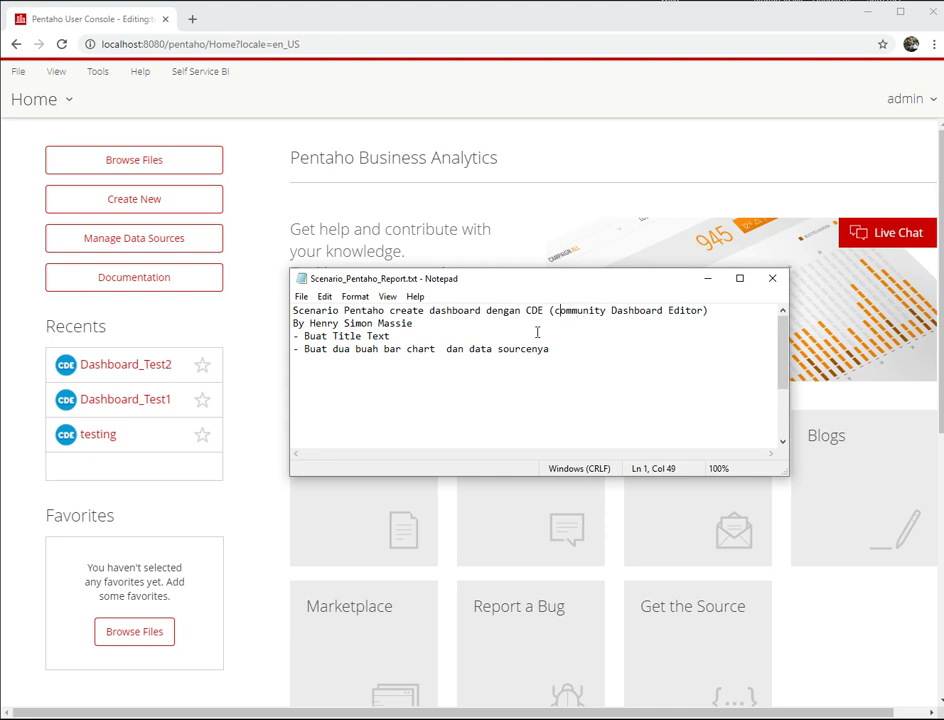
{"action": "key", "text": "shift+End"}
{"action": "key", "text": "shift+Home"}
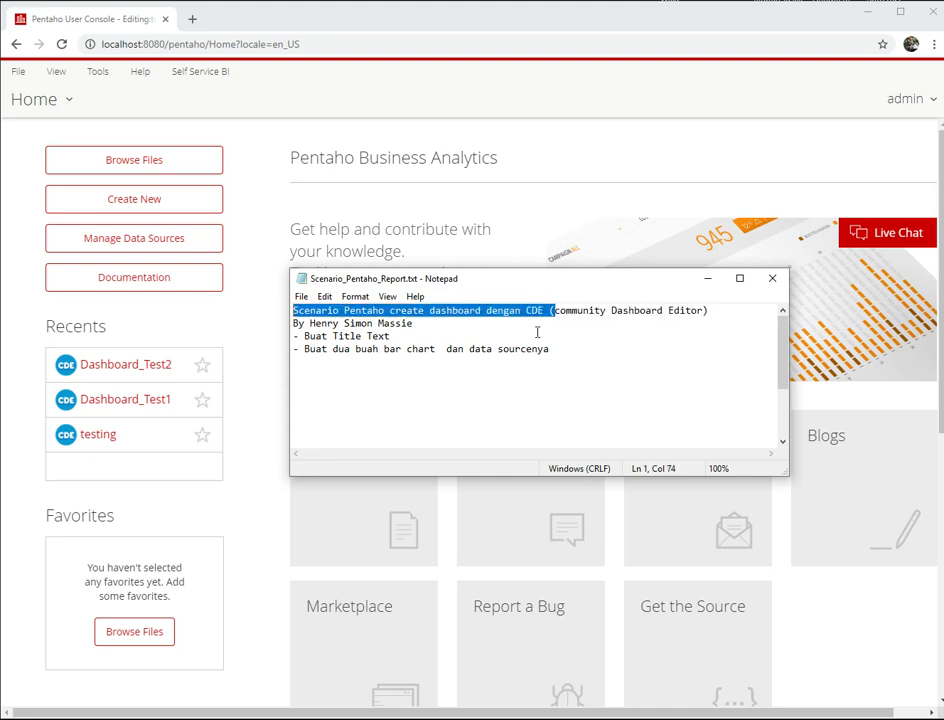
{"action": "key", "text": "Left"}
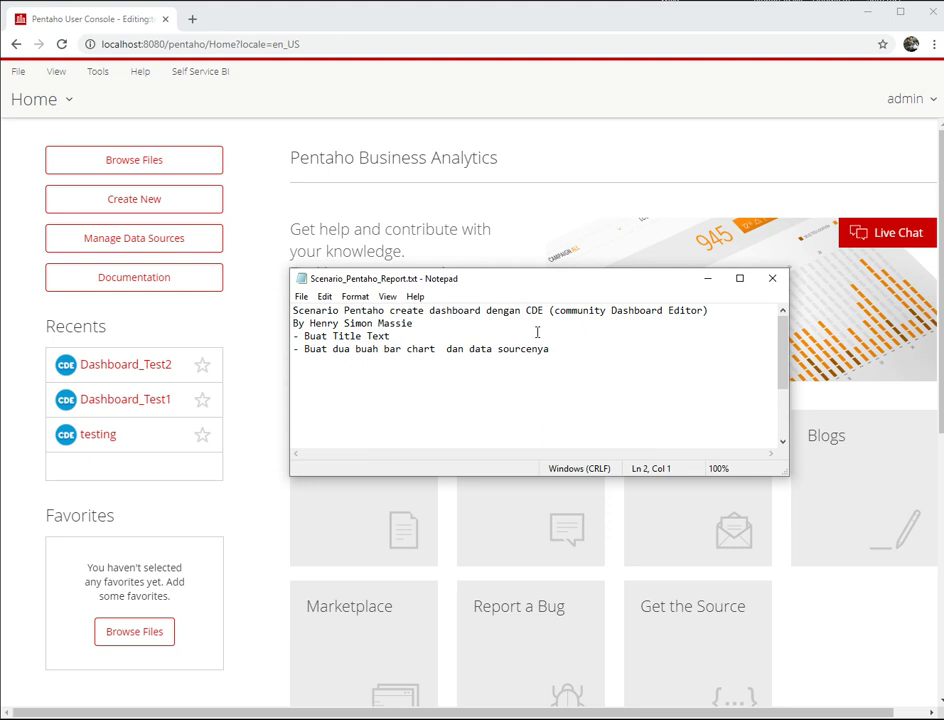
{"action": "key", "text": "shift+End"}
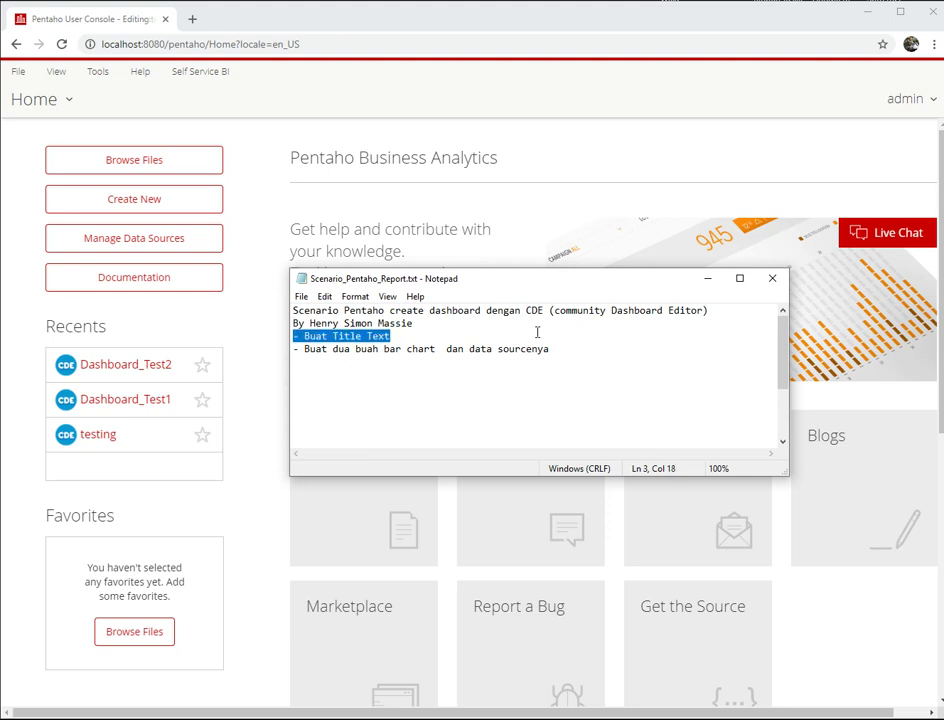
{"action": "key", "text": "Down"}
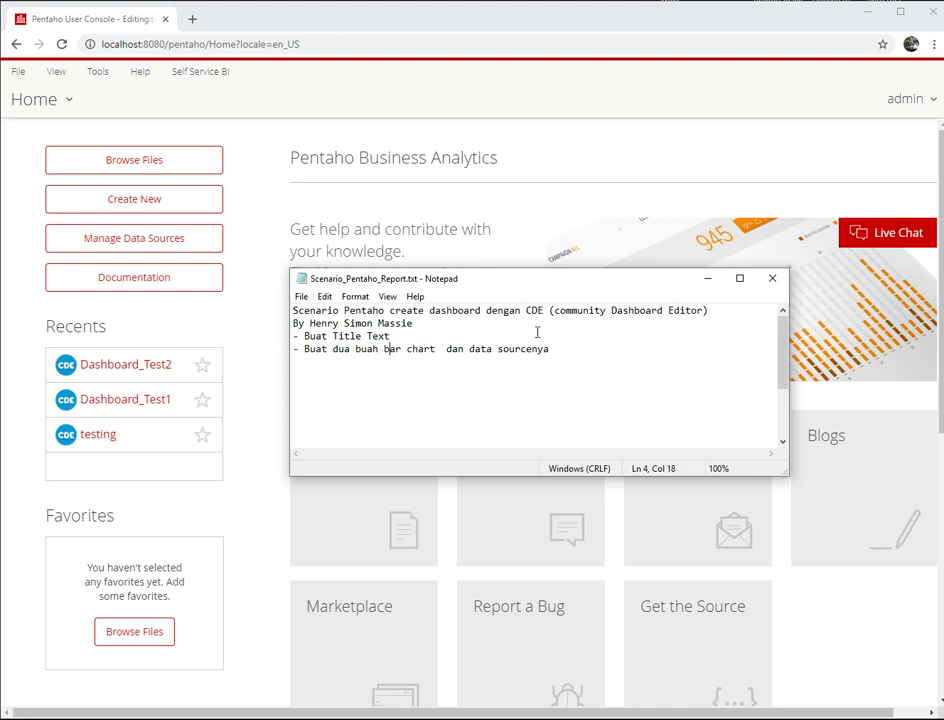
{"action": "key", "text": "shift+End"}
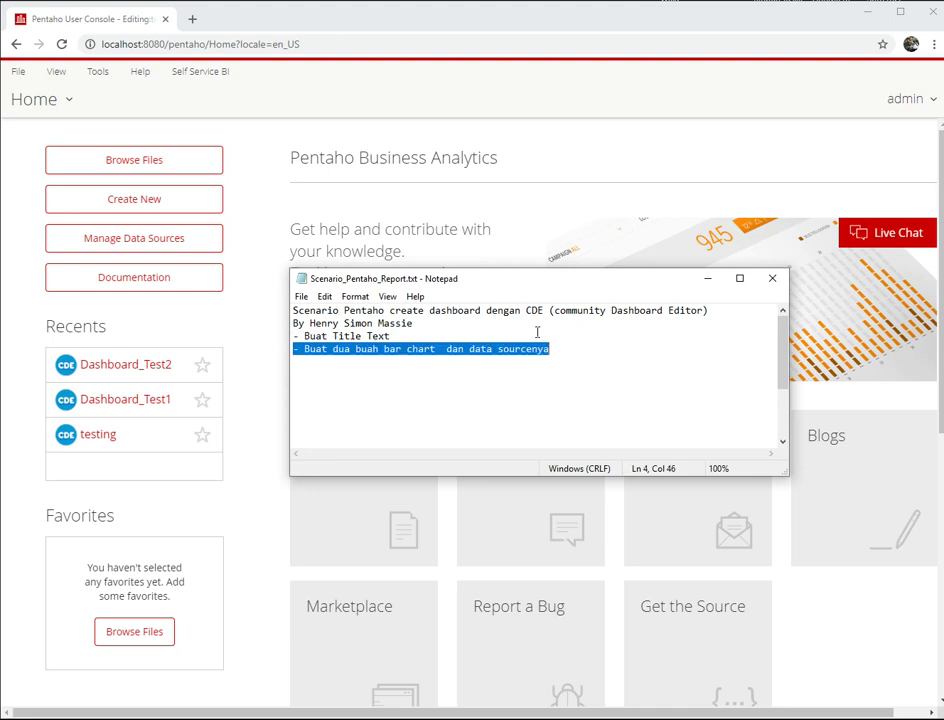
{"action": "left_click", "coordinate": [705, 281]}
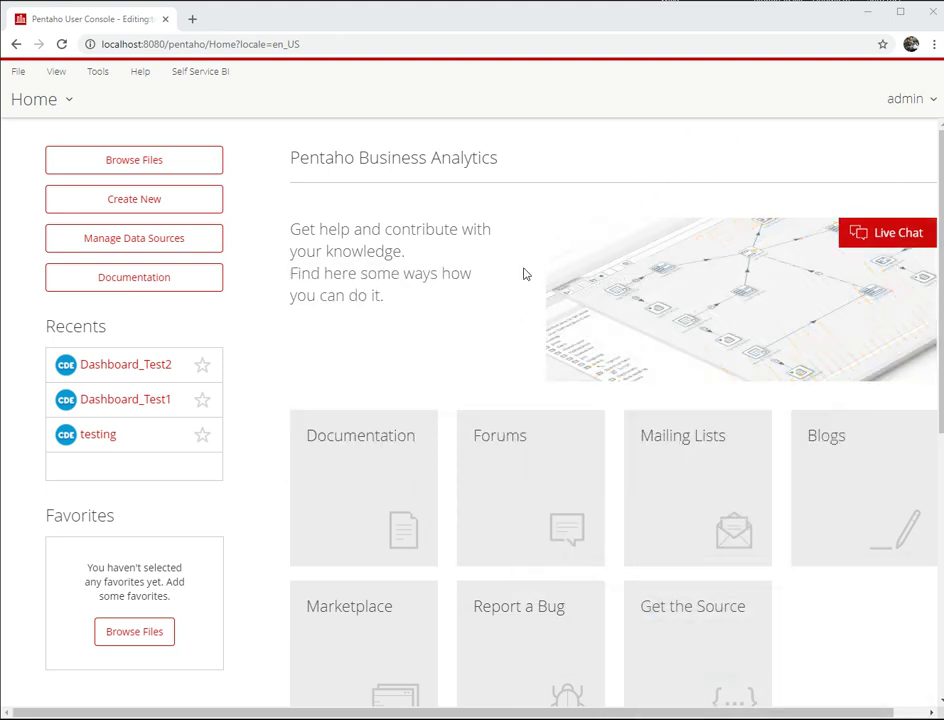
- Create a new CDE dashboard and add two rows to its layout structure
{"action": "left_click", "coordinate": [136, 211]}
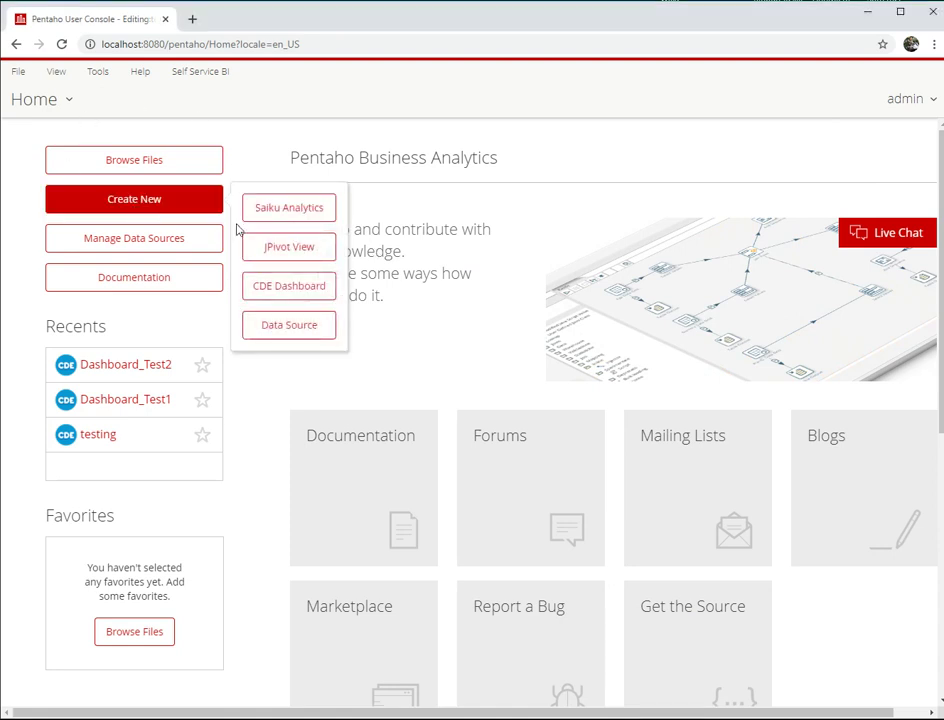
{"action": "left_click", "coordinate": [285, 287]}
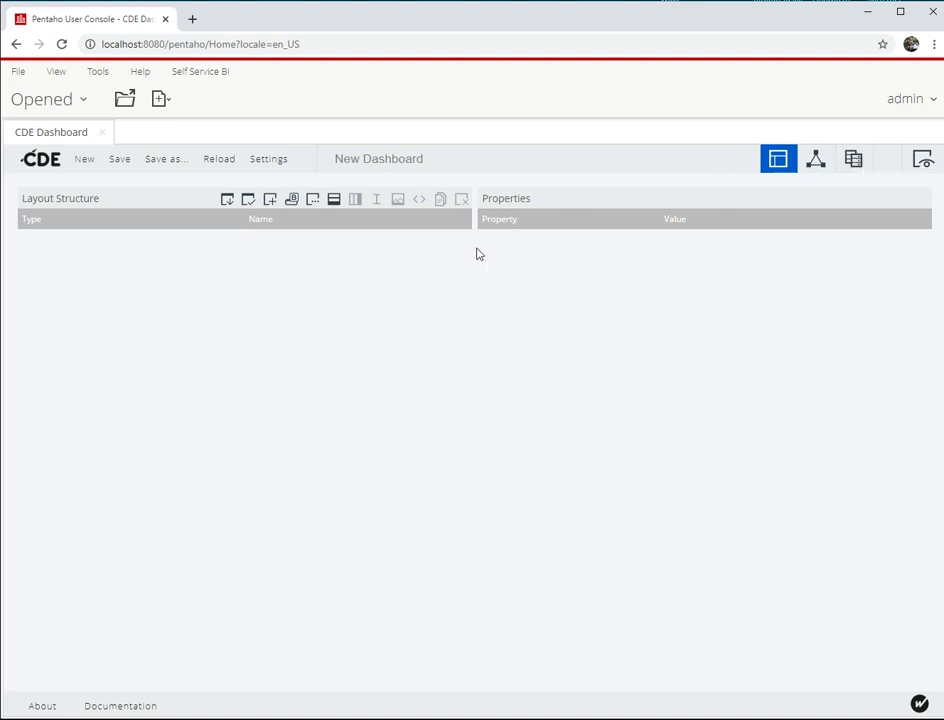
{"action": "left_click", "coordinate": [334, 203]}
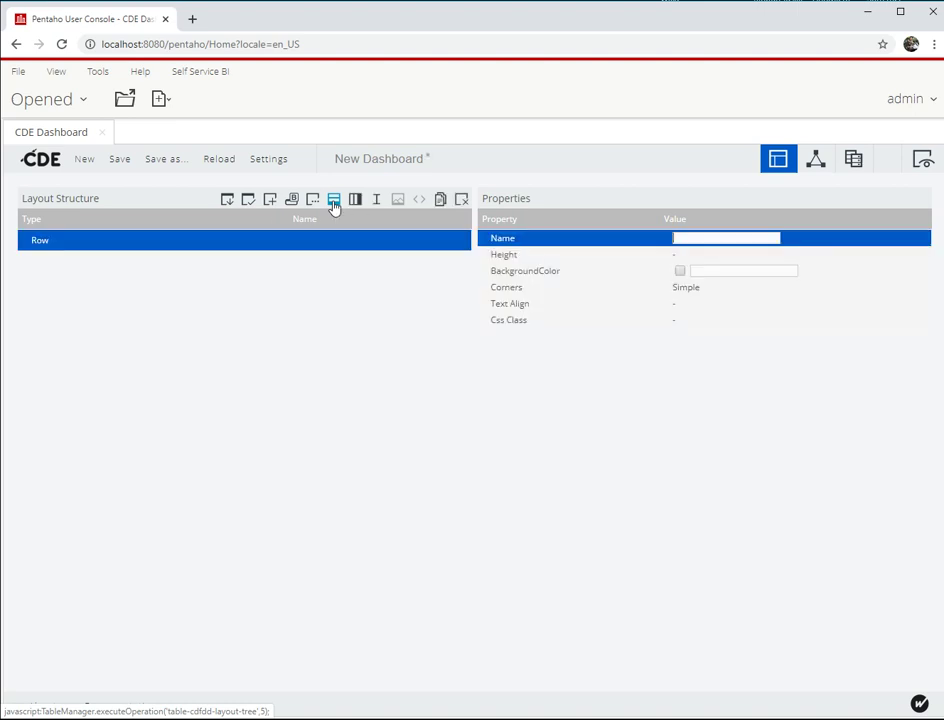
{"action": "left_click", "coordinate": [334, 203]}
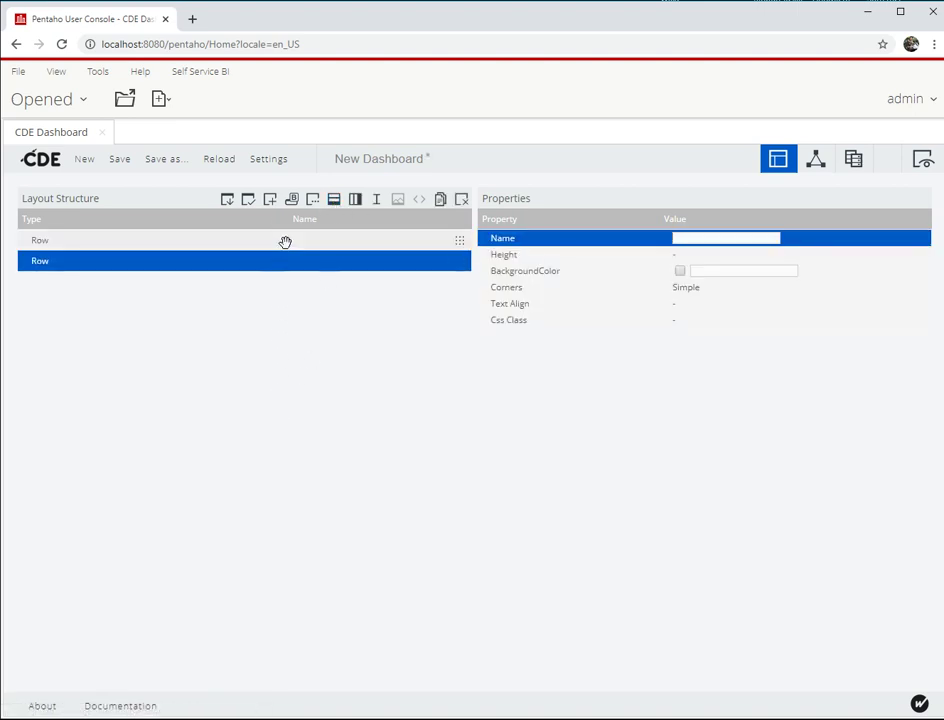
- Add one column to the first layout row and two columns to the second row
{"action": "left_click", "coordinate": [295, 241]}
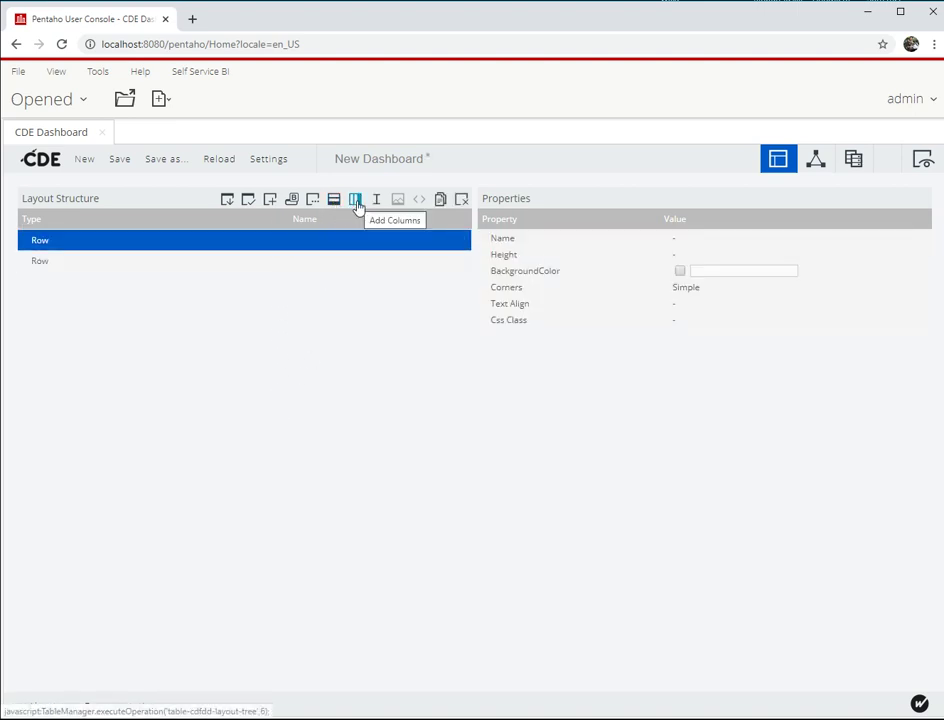
{"action": "left_click", "coordinate": [356, 204]}
{"action": "left_click", "coordinate": [170, 283]}
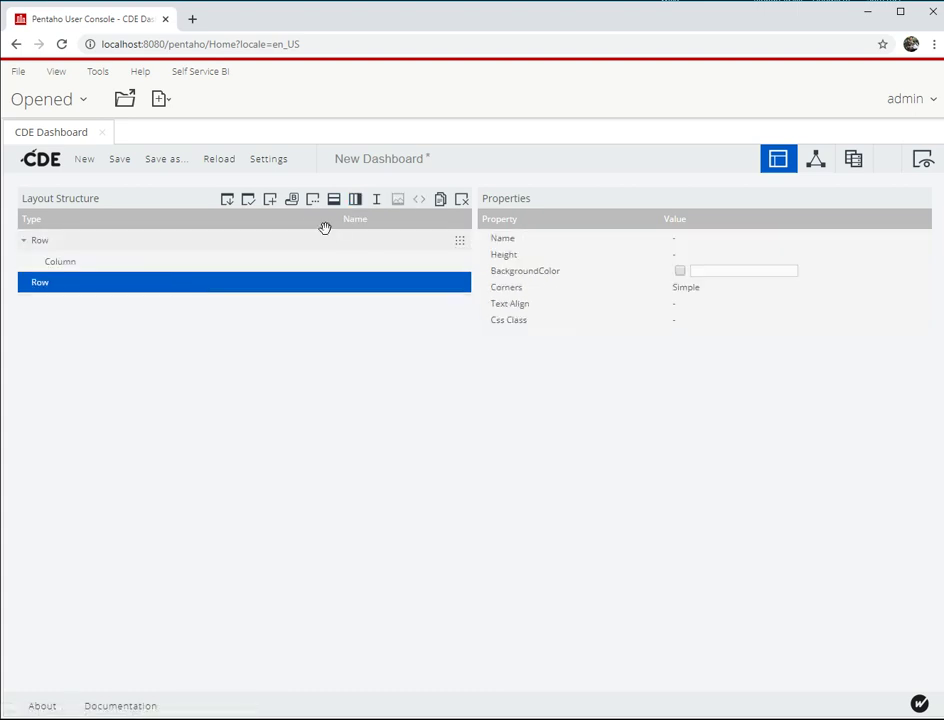
{"action": "left_click", "coordinate": [354, 200]}
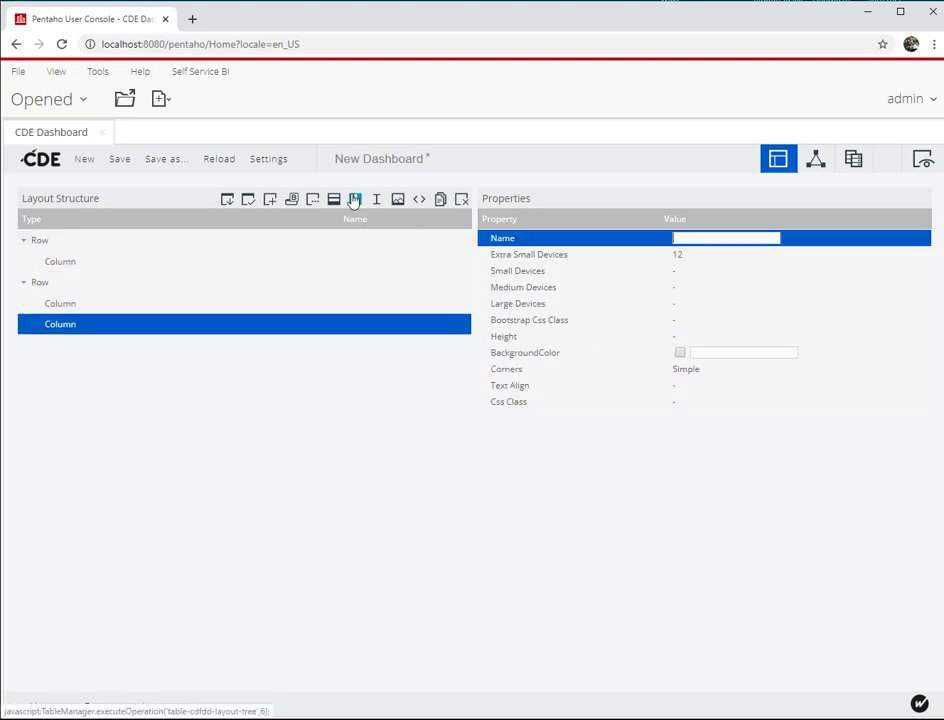
- Name the first row's column cHeader
{"action": "left_click", "coordinate": [300, 263]}
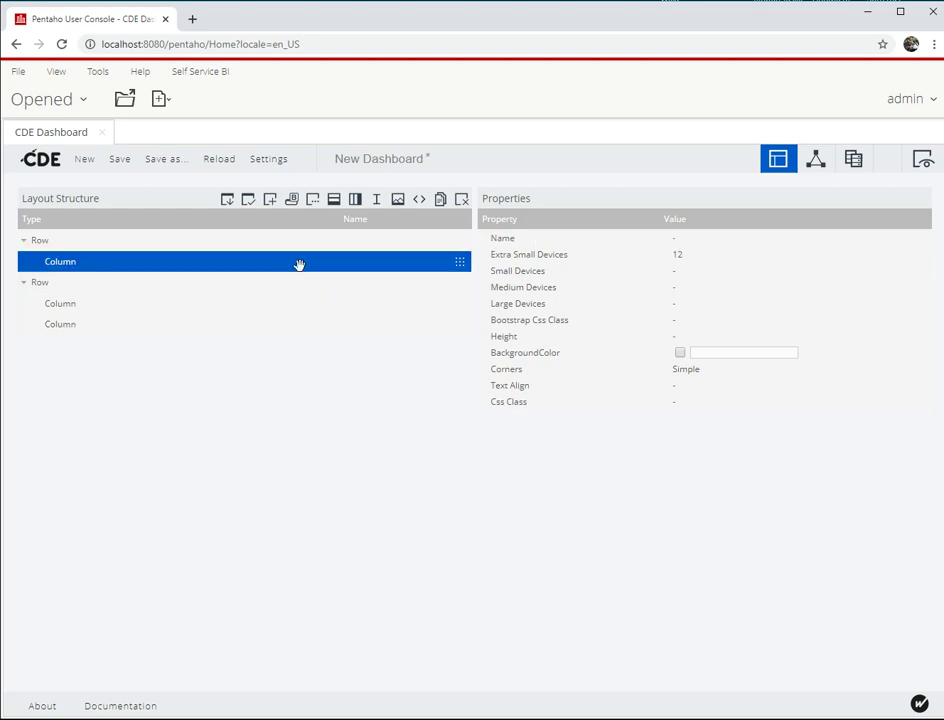
{"action": "left_click", "coordinate": [704, 239]}
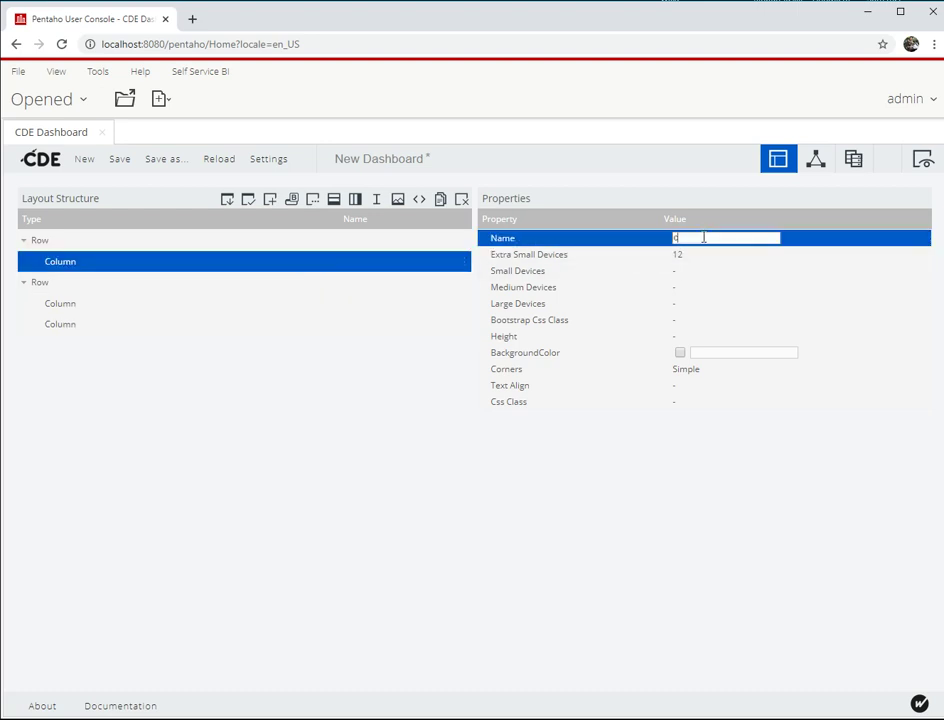
{"action": "type", "text": "cHeader"}
{"action": "key", "text": "Return"}
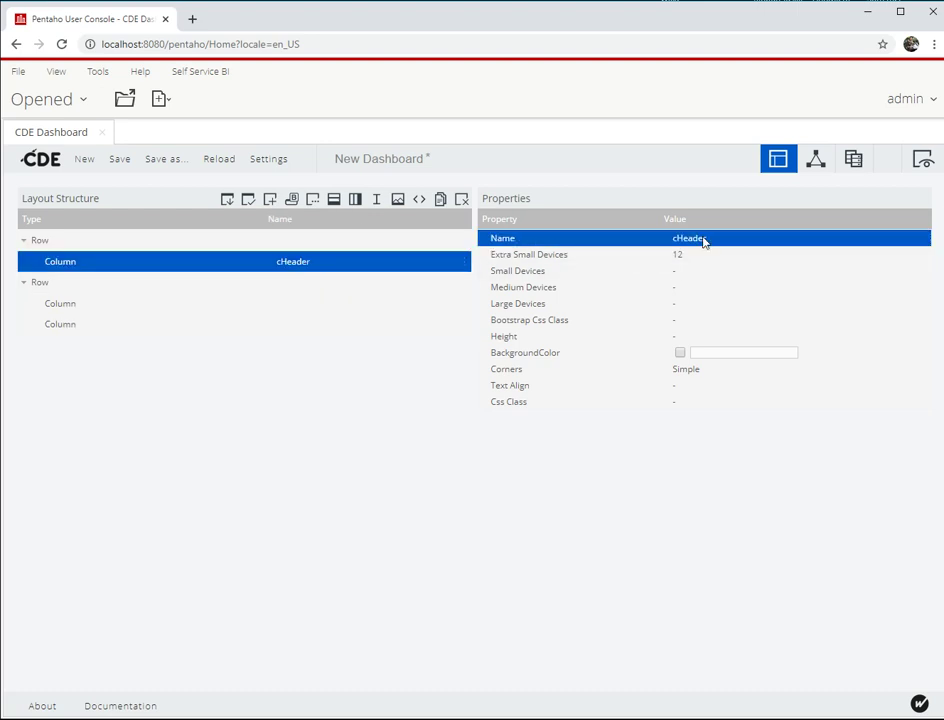
- Name the second row's first column cData_Left and set its Extra Small Devices width to 6
{"action": "left_click", "coordinate": [371, 305]}
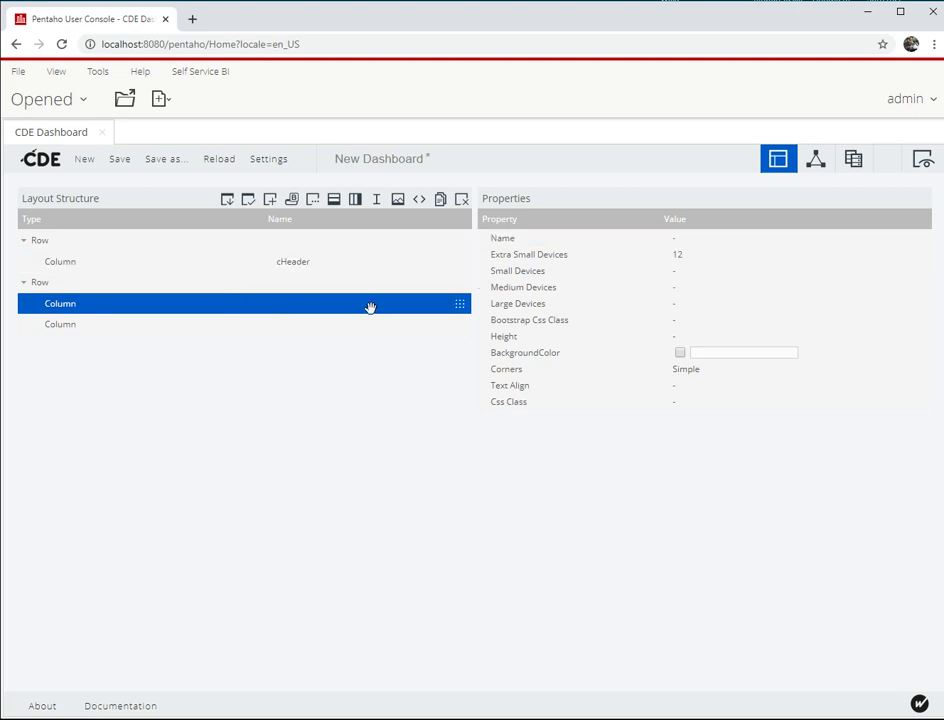
{"action": "left_click", "coordinate": [697, 238]}
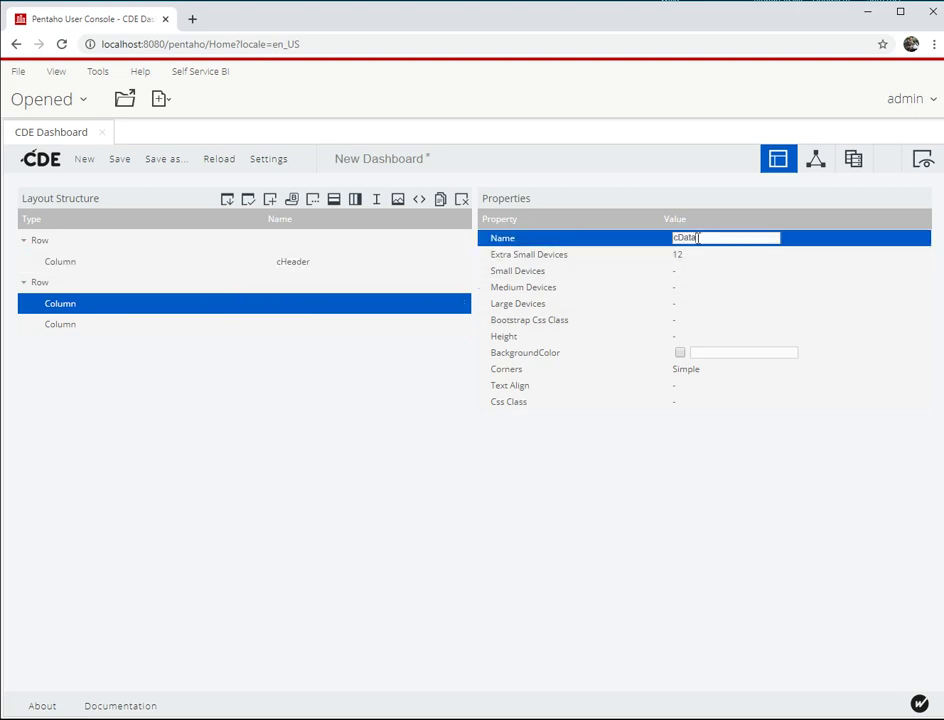
{"action": "key", "text": "Return"}
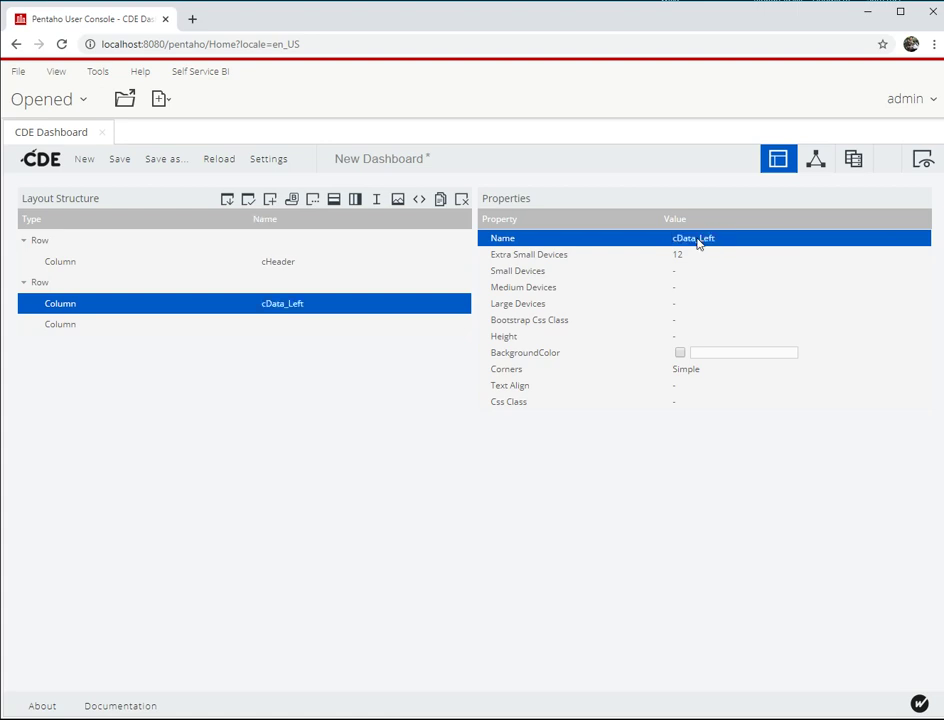
{"action": "left_click", "coordinate": [680, 255]}
{"action": "type", "text": "6"}
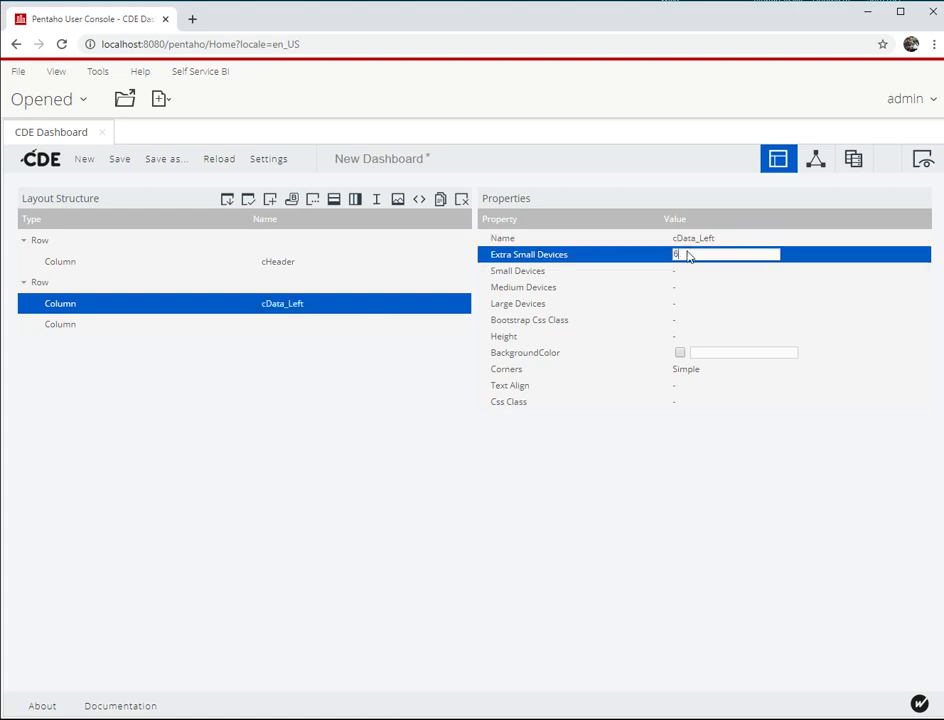
{"action": "key", "text": "Return"}
- Name the second row's other column cData_Right and set its Extra Small Devices width to 6
{"action": "left_click", "coordinate": [320, 262]}
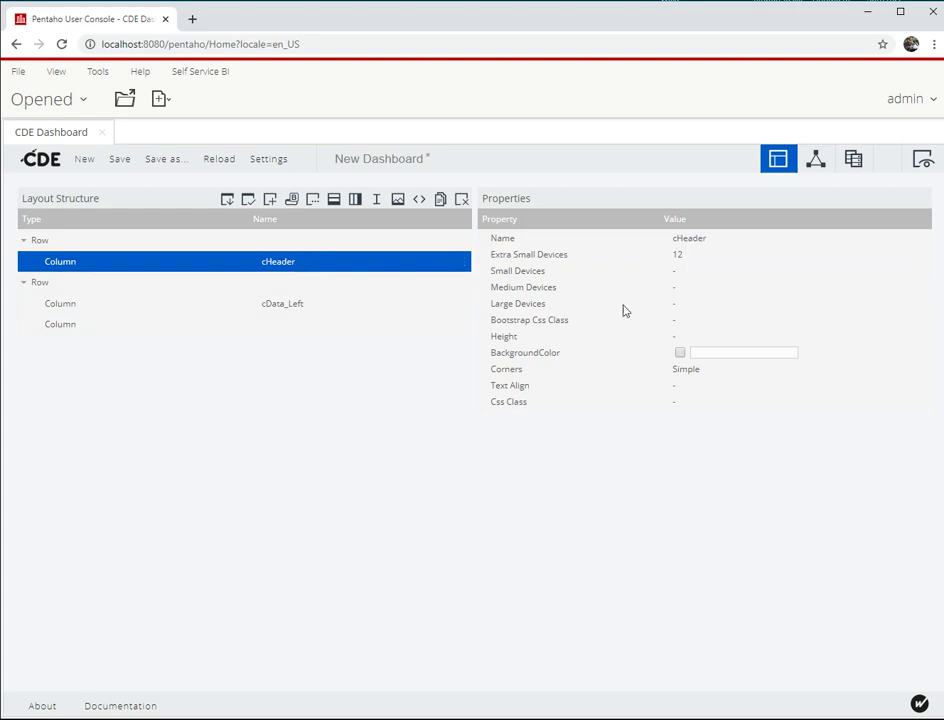
{"action": "left_click", "coordinate": [276, 323]}
{"action": "left_click", "coordinate": [688, 237]}
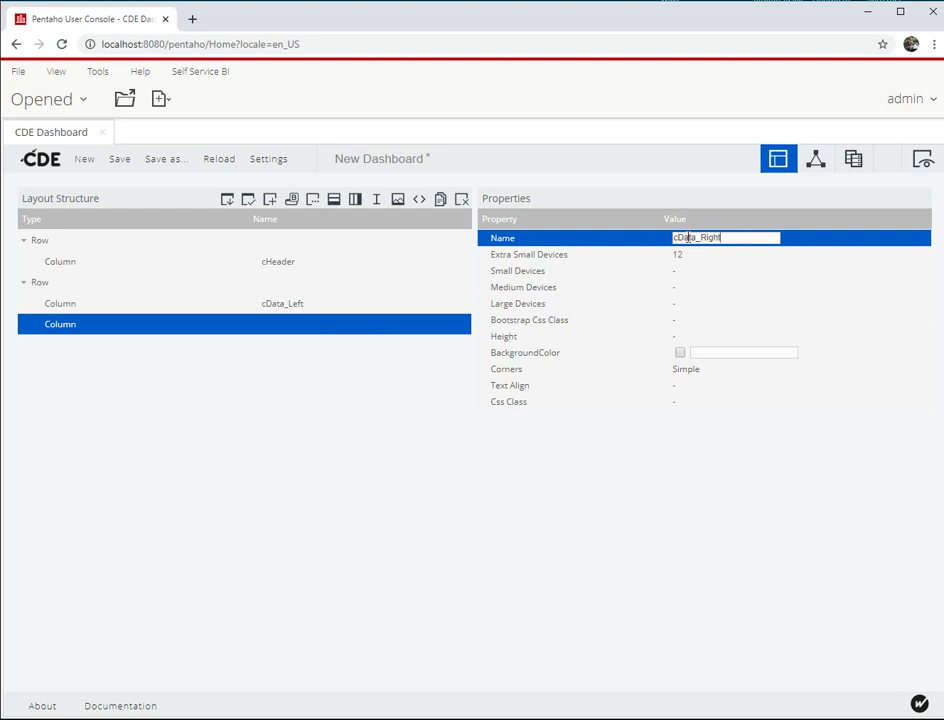
{"action": "key", "text": "Return"}
{"action": "left_click", "coordinate": [701, 253]}
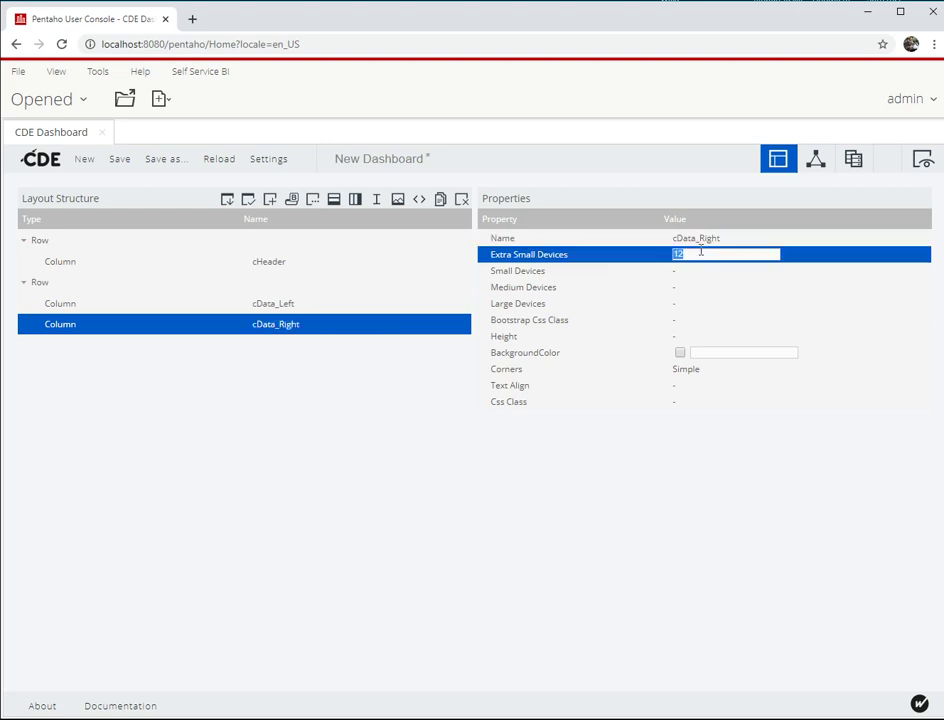
{"action": "key", "text": "Return"}
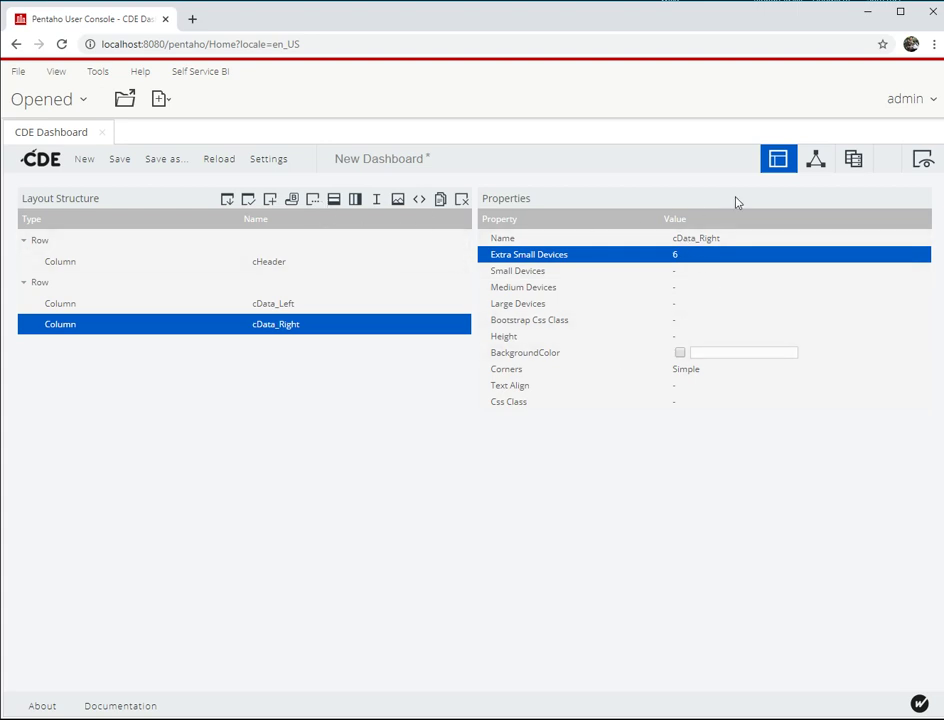
- Add a standard Text Component named Header and set its HtmlObject to cHeader
{"action": "left_click", "coordinate": [814, 162]}
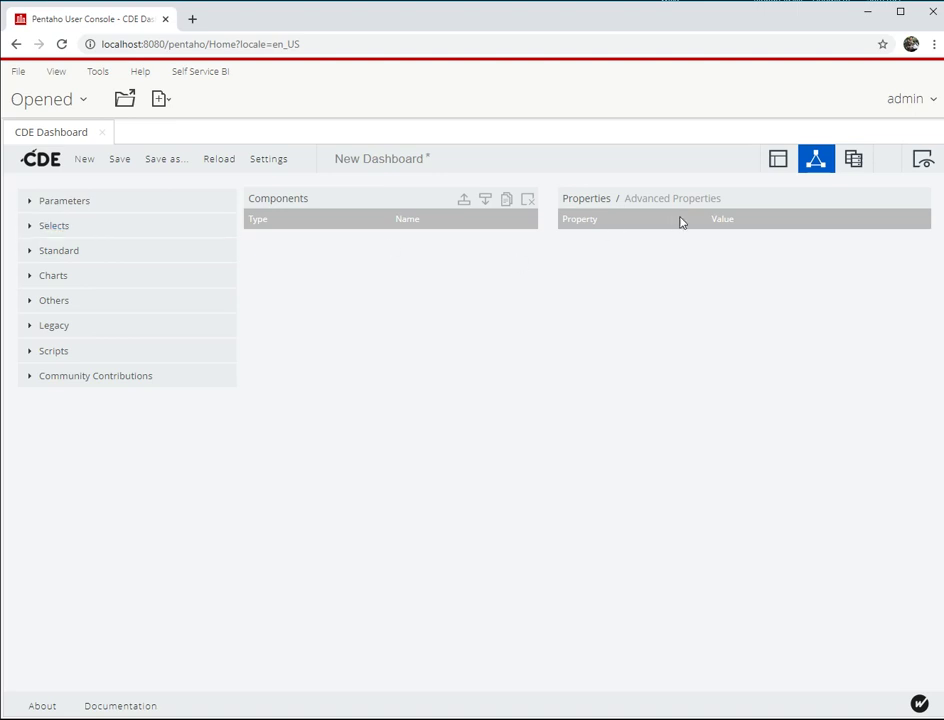
{"action": "left_click", "coordinate": [28, 253]}
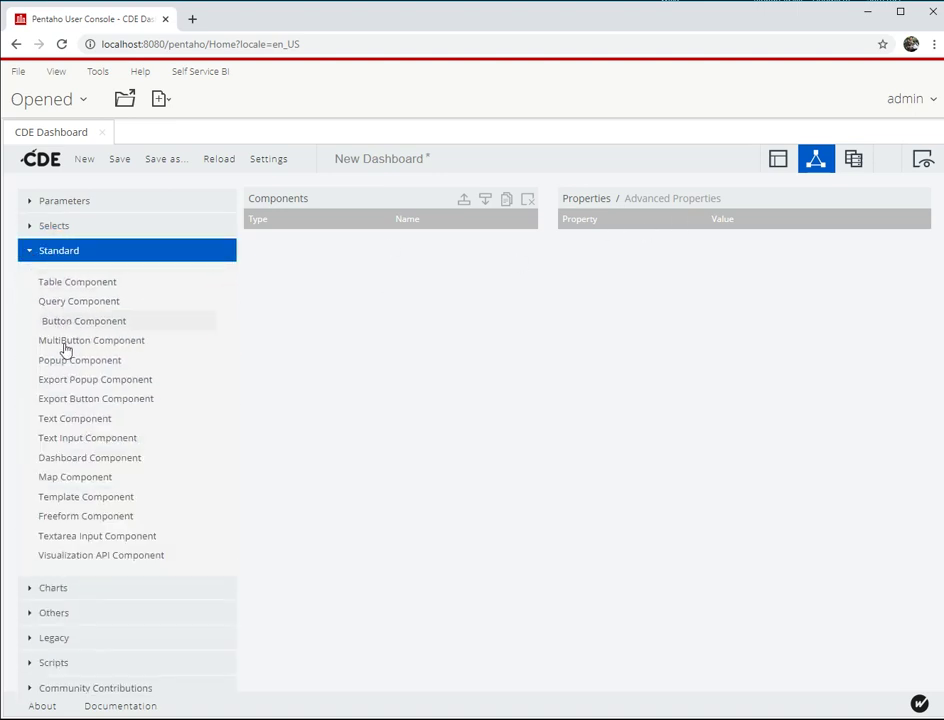
{"action": "left_click", "coordinate": [76, 418]}
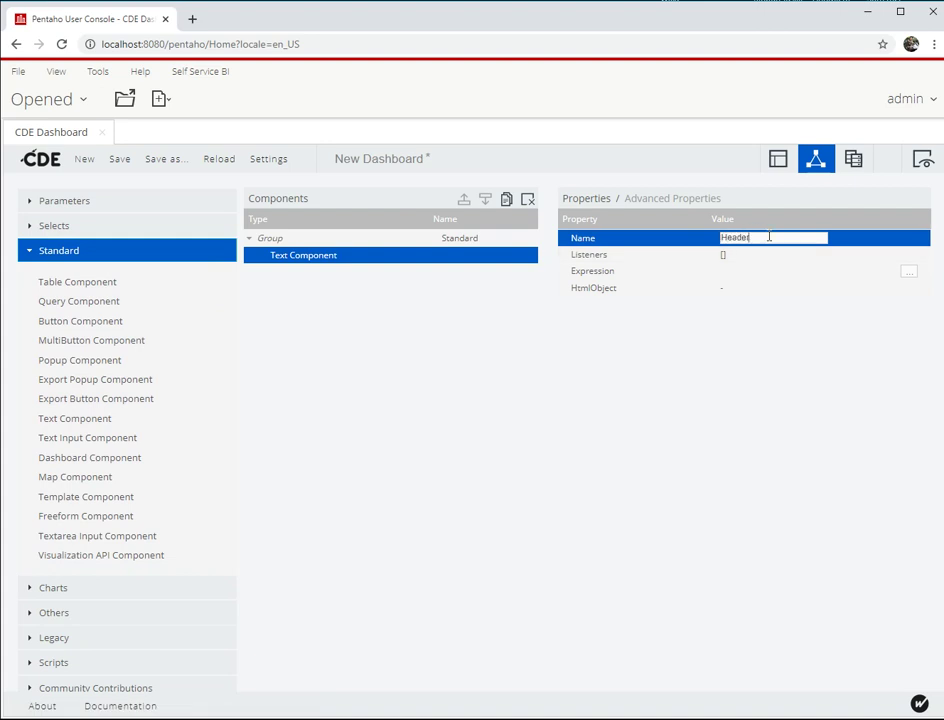
{"action": "key", "text": "Return"}
{"action": "left_click", "coordinate": [742, 288]}
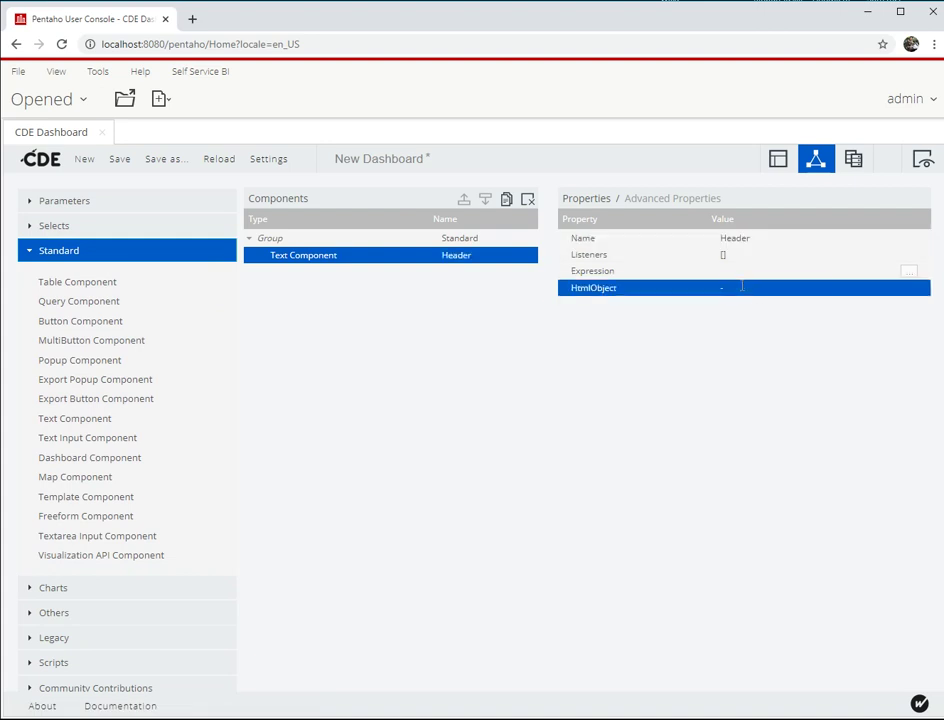
{"action": "type", "text": "cHeader"}
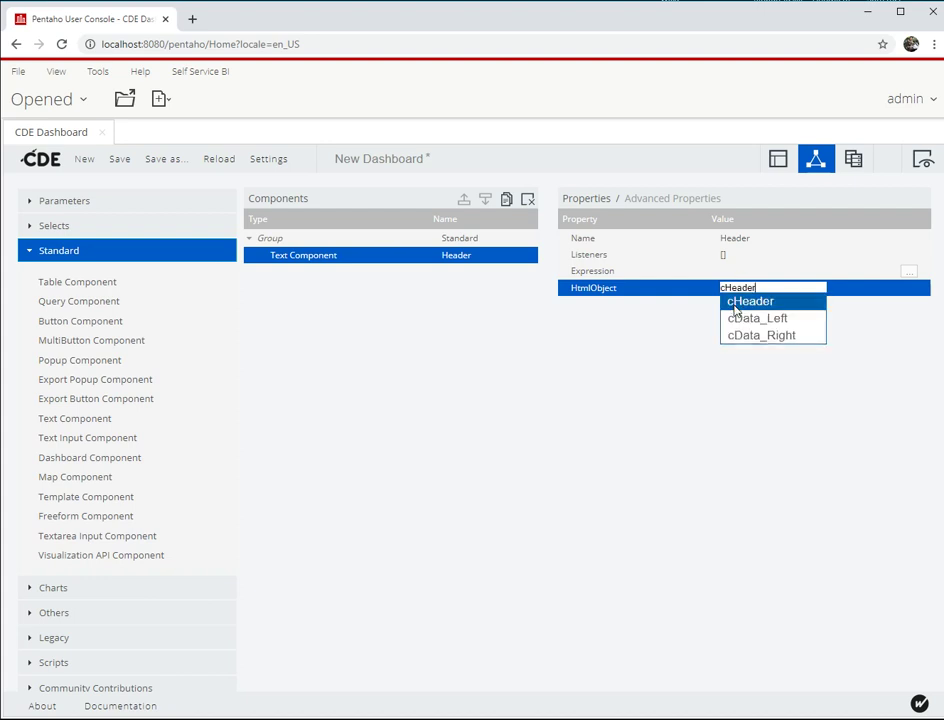
{"action": "left_click", "coordinate": [736, 302]}
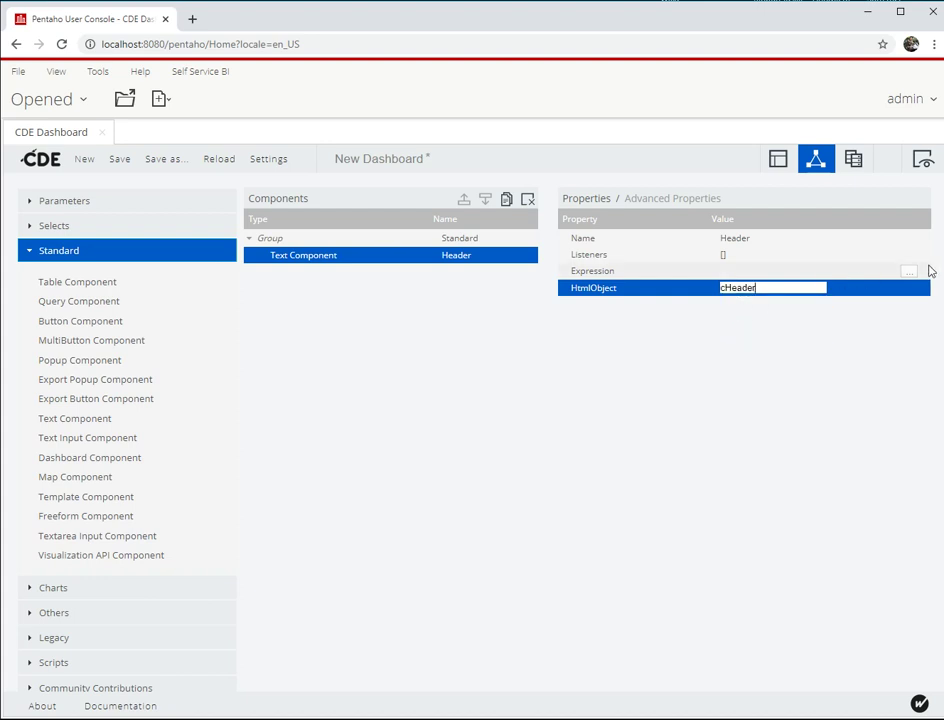
- Set the Header component's Expression to <font size=10>Test report</font>, copied from Scenario_Pentaho_Report.txt in Notepad
{"action": "left_click", "coordinate": [908, 271]}
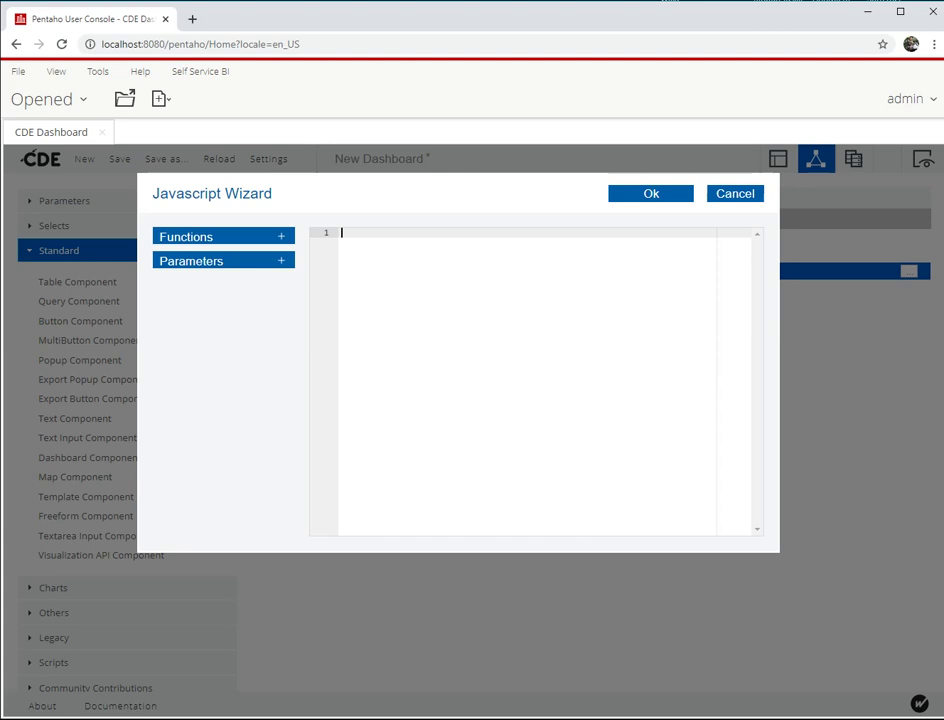
{"action": "key", "text": "alt+Tab"}
{"action": "left_click", "coordinate": [436, 415]}
{"action": "scroll", "coordinate": [436, 414], "scroll_direction": "down", "scroll_amount": 2}
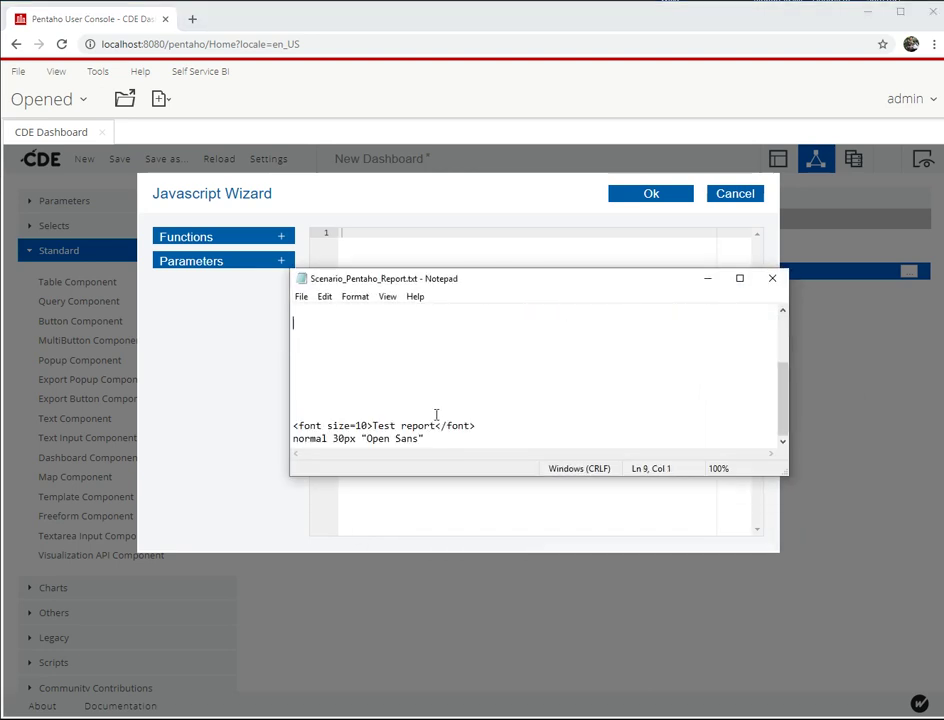
{"action": "triple_click", "coordinate": [431, 425]}
{"action": "key", "text": "ctrl+c"}
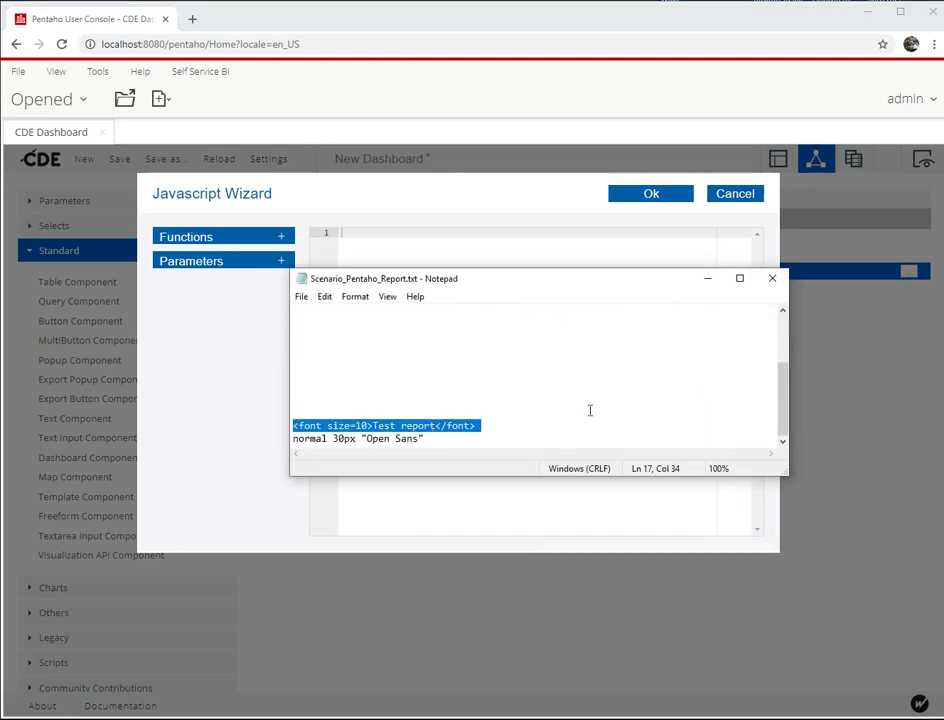
{"action": "left_click", "coordinate": [707, 280]}
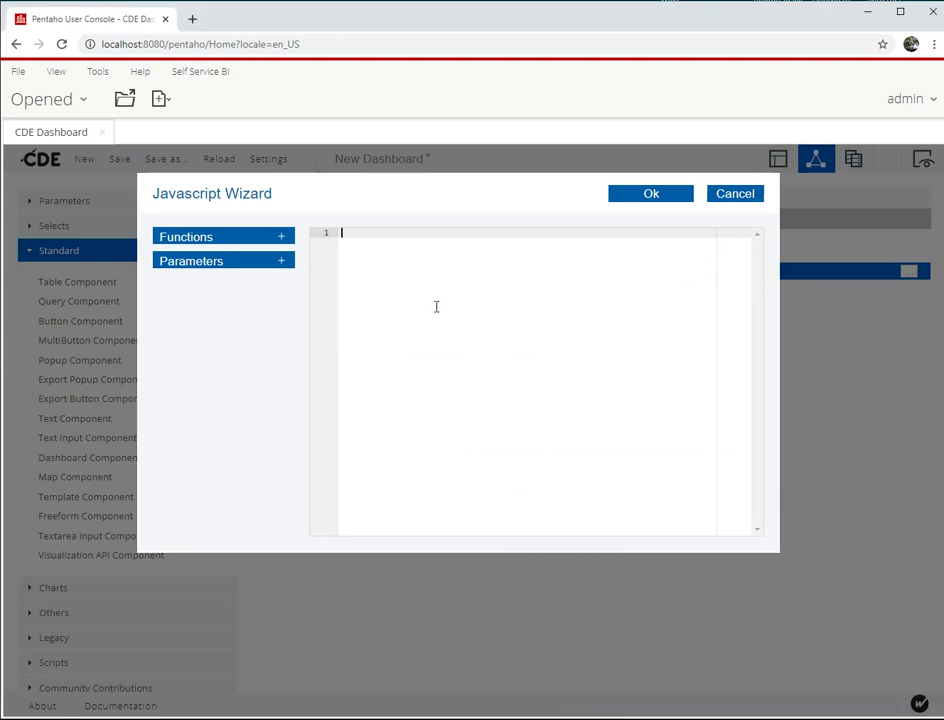
{"action": "key", "text": "ctrl+v"}
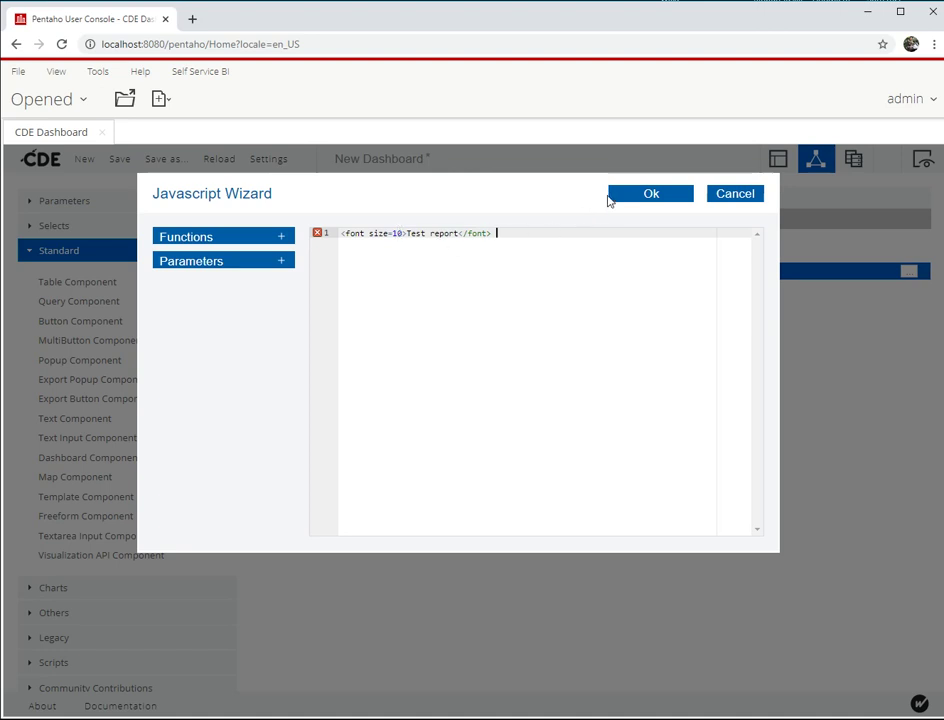
{"action": "left_click", "coordinate": [650, 194]}
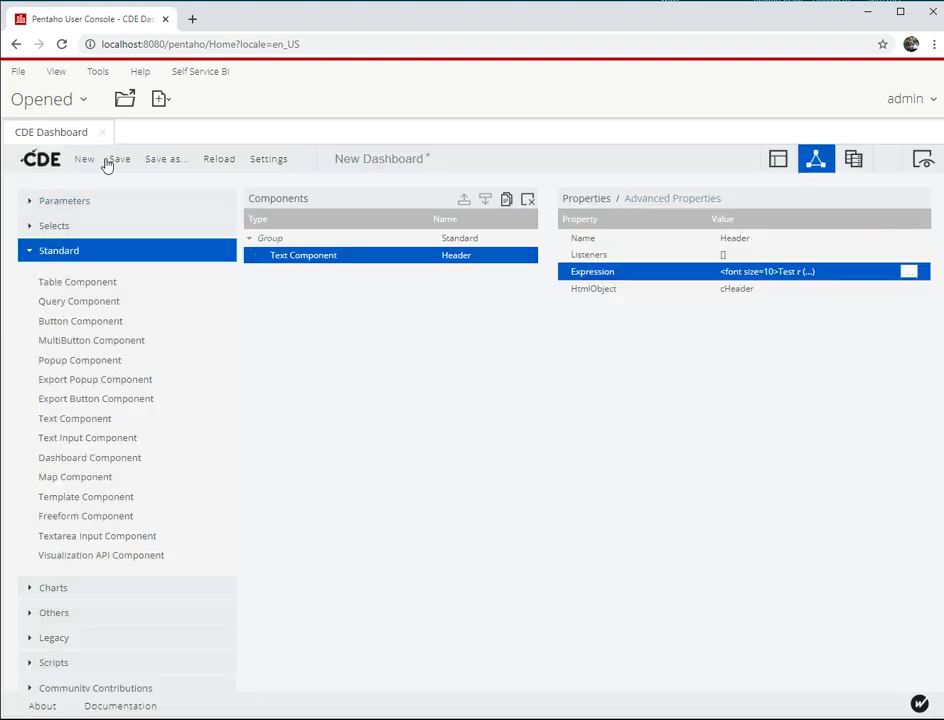
- Save the dashboard as test2 in the home/pupuk folder and preview it
{"action": "left_click", "coordinate": [163, 159]}
{"action": "left_click", "coordinate": [378, 307]}
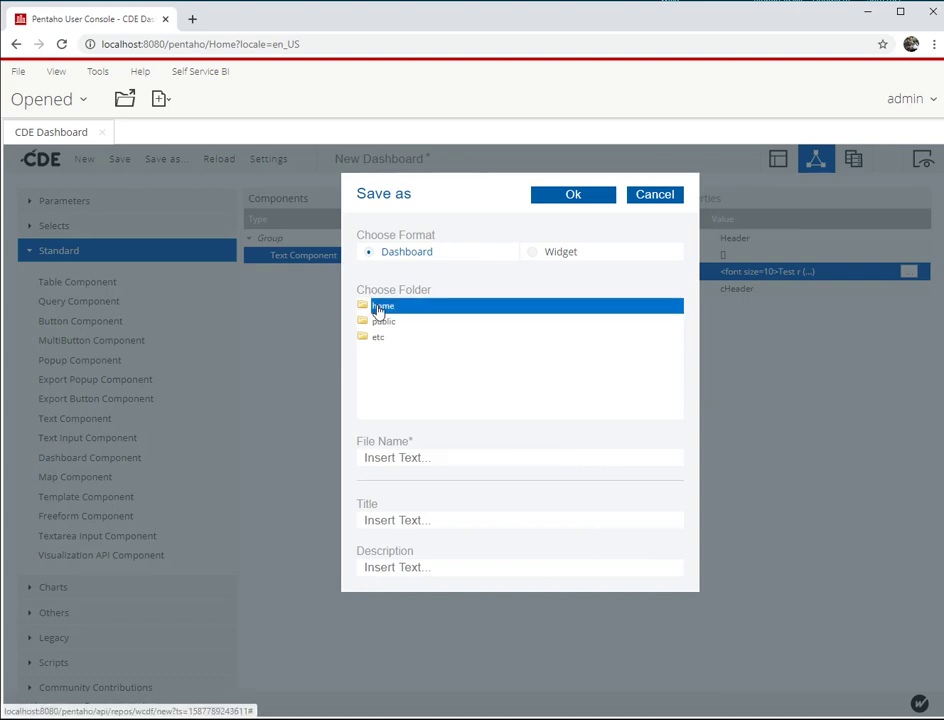
{"action": "left_click", "coordinate": [390, 354]}
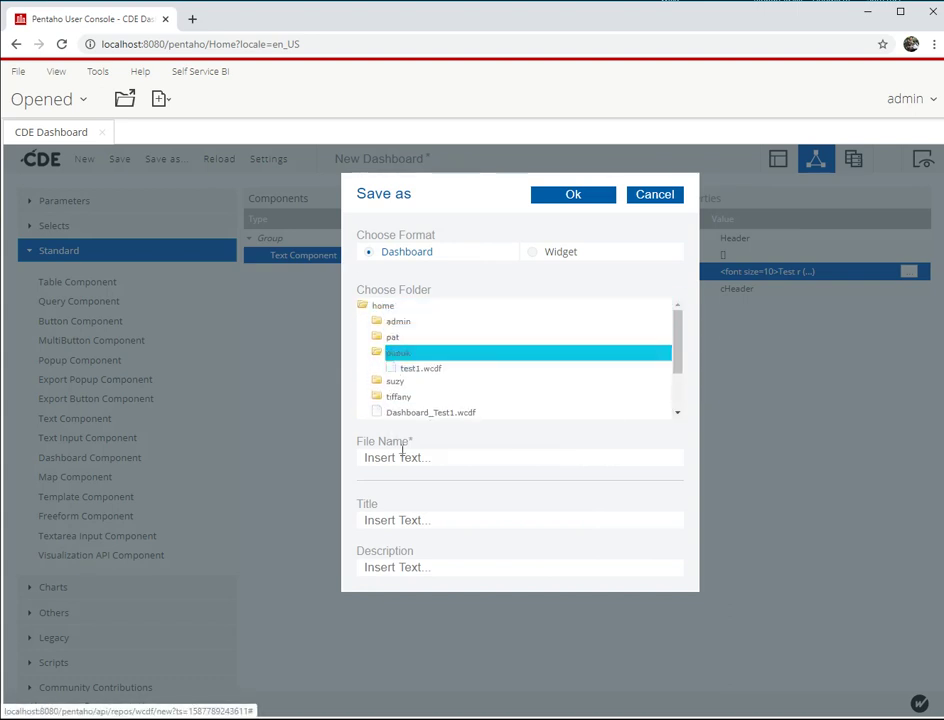
{"action": "left_click", "coordinate": [404, 457]}
{"action": "type", "text": "test2"}
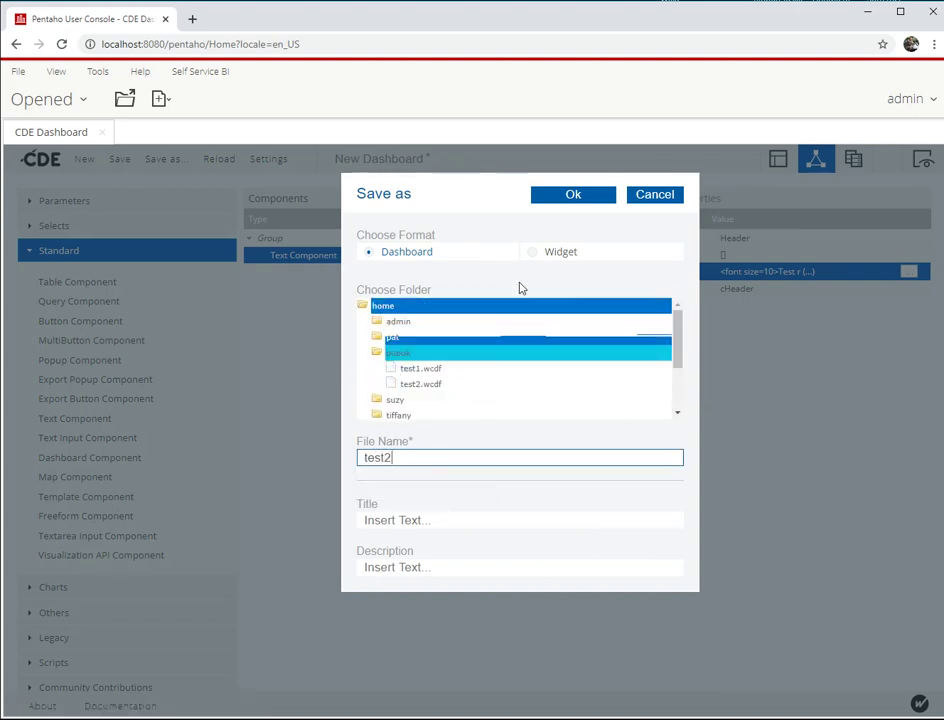
{"action": "left_click", "coordinate": [555, 195]}
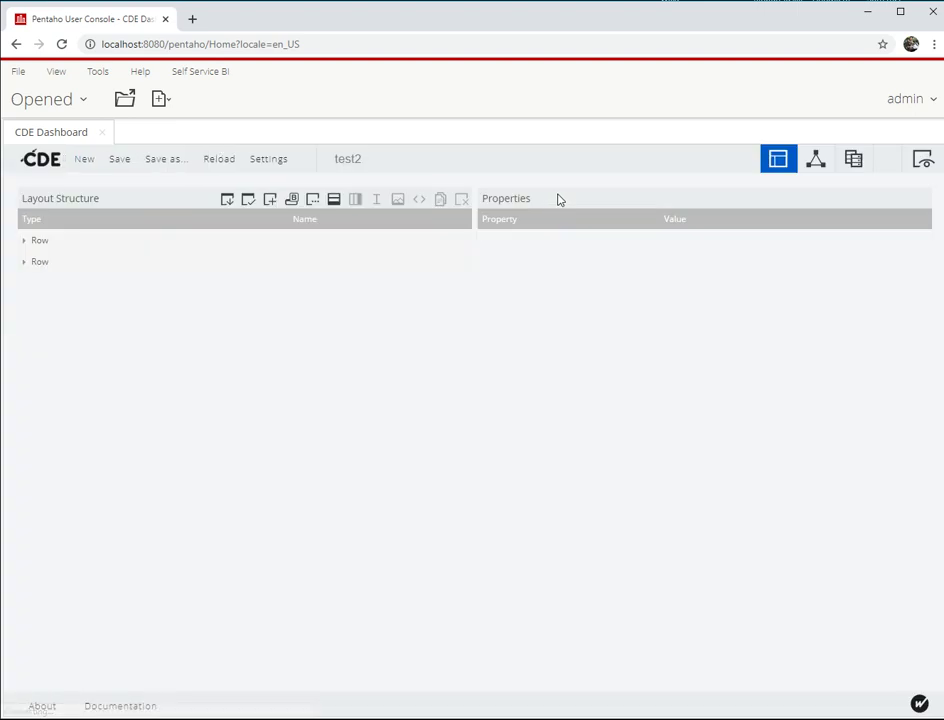
{"action": "left_click", "coordinate": [920, 162]}
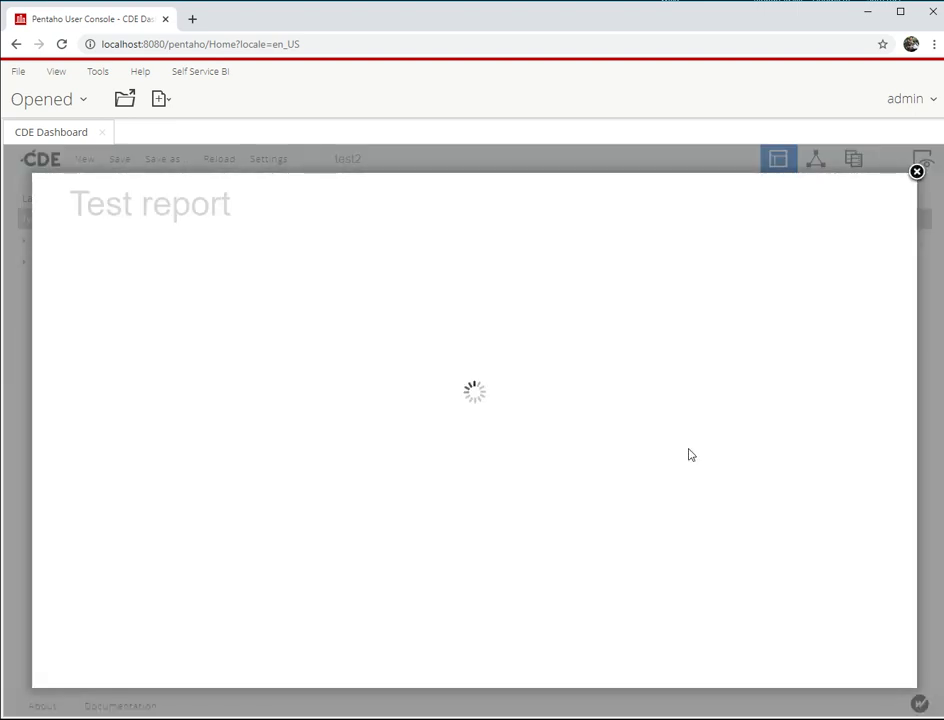
{"action": "left_click", "coordinate": [916, 172]}
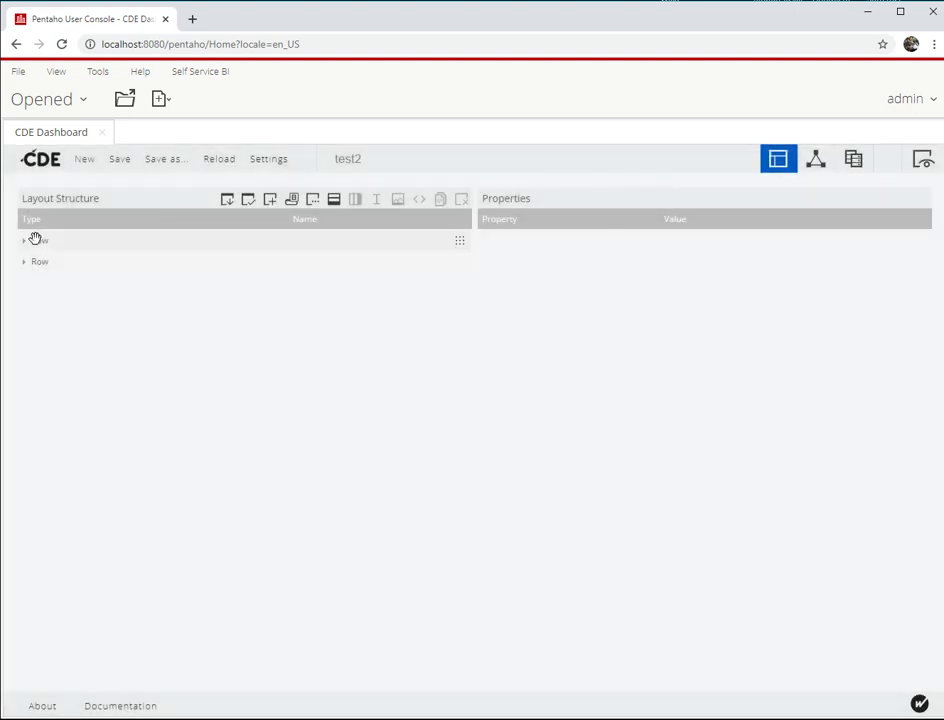
- Set the cHeader column's Text Align to Center and preview the dashboard
{"action": "left_click", "coordinate": [34, 240]}
{"action": "left_click", "coordinate": [28, 246]}
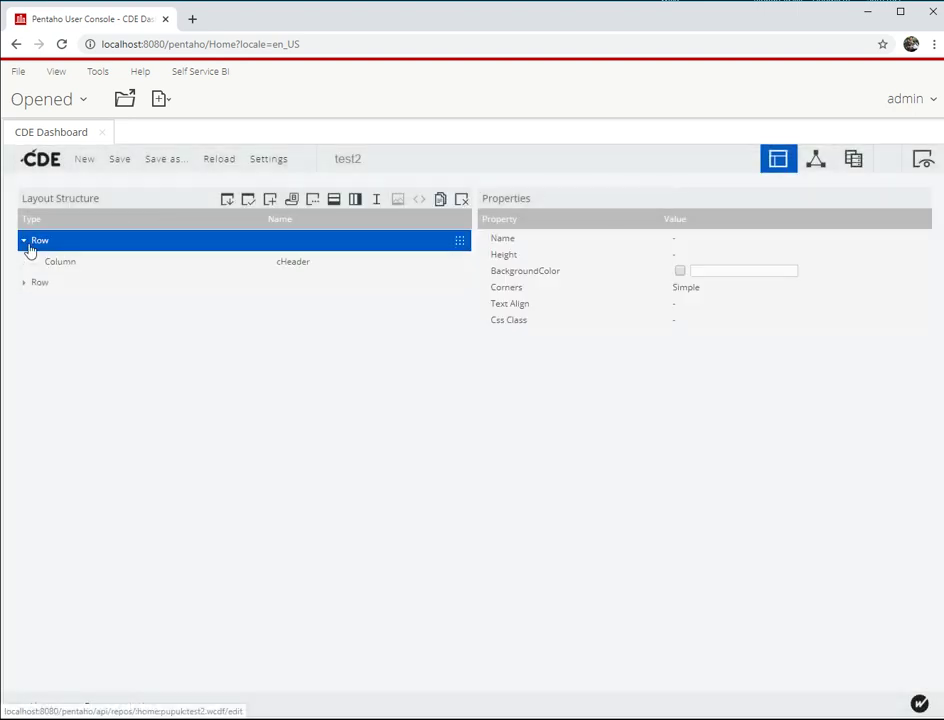
{"action": "left_click", "coordinate": [84, 263]}
{"action": "left_click", "coordinate": [679, 387]}
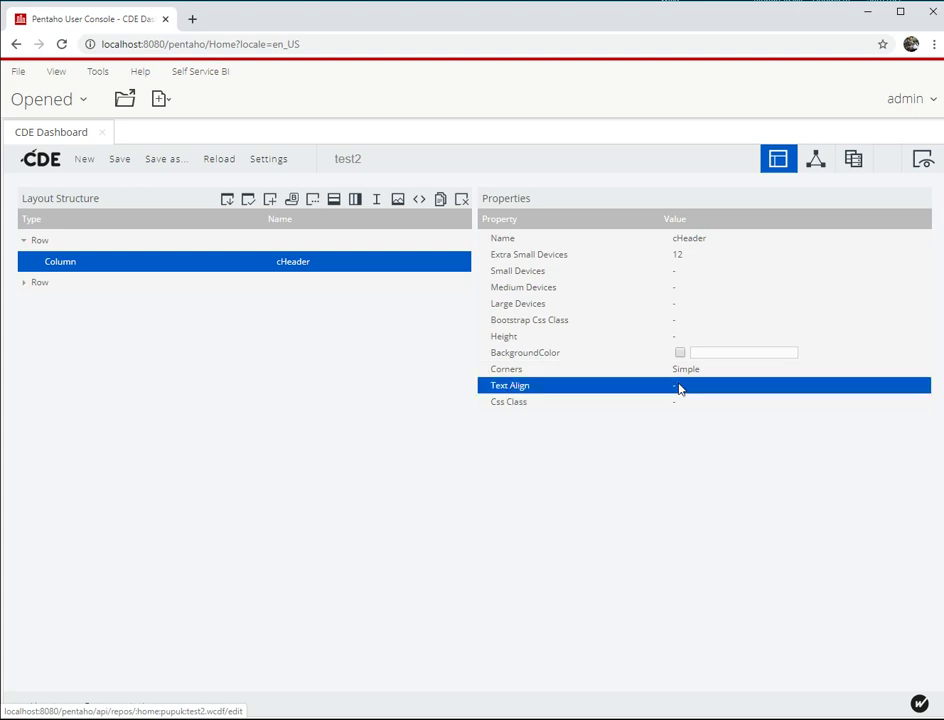
{"action": "type", "text": "Center"}
{"action": "left_click", "coordinate": [681, 398]}
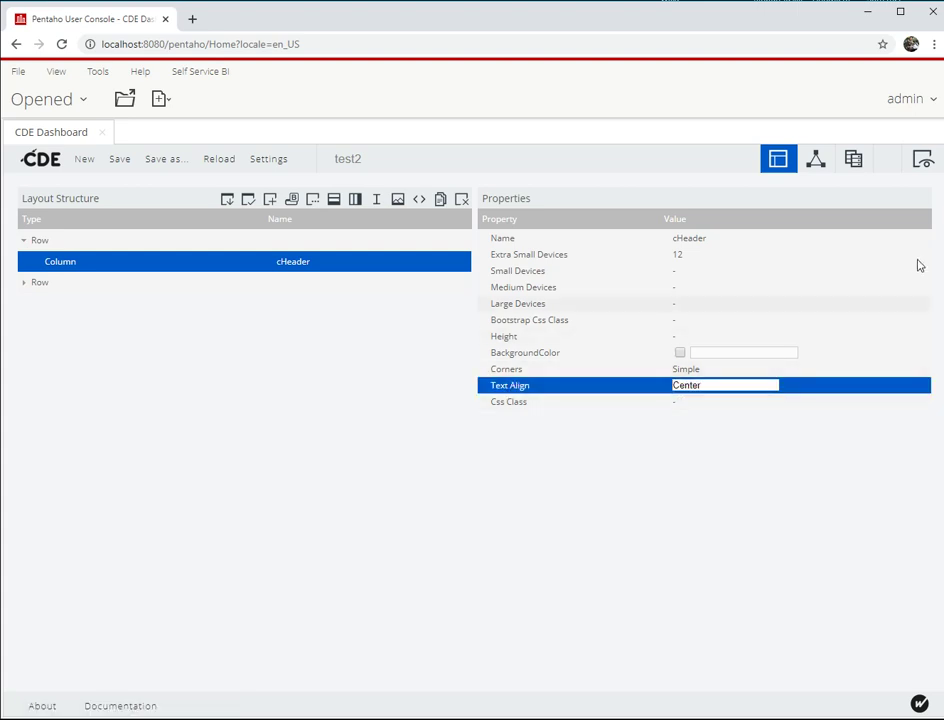
{"action": "left_click", "coordinate": [920, 162]}
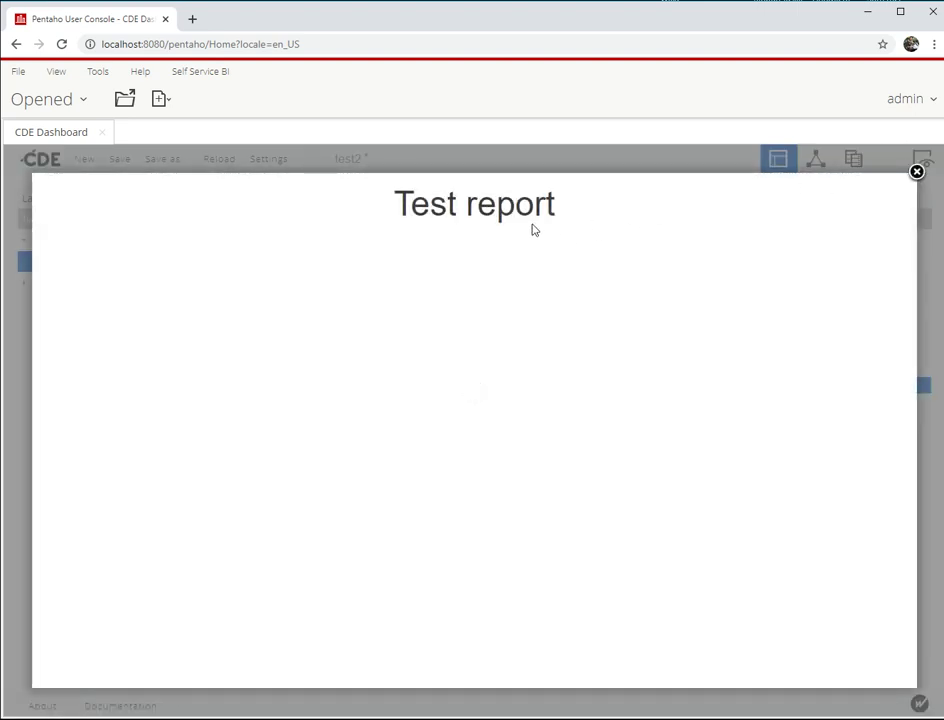
{"action": "left_click", "coordinate": [917, 171]}
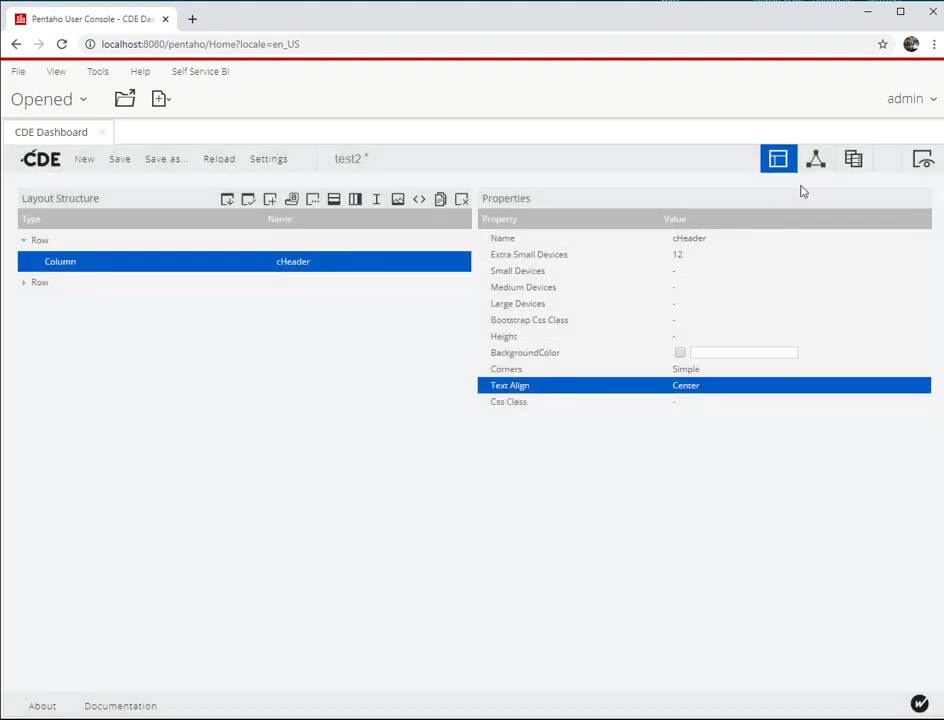
- Save the dashboard and start a new query for a data source with the Saiku OLAP Wizard
{"action": "left_click", "coordinate": [853, 160]}
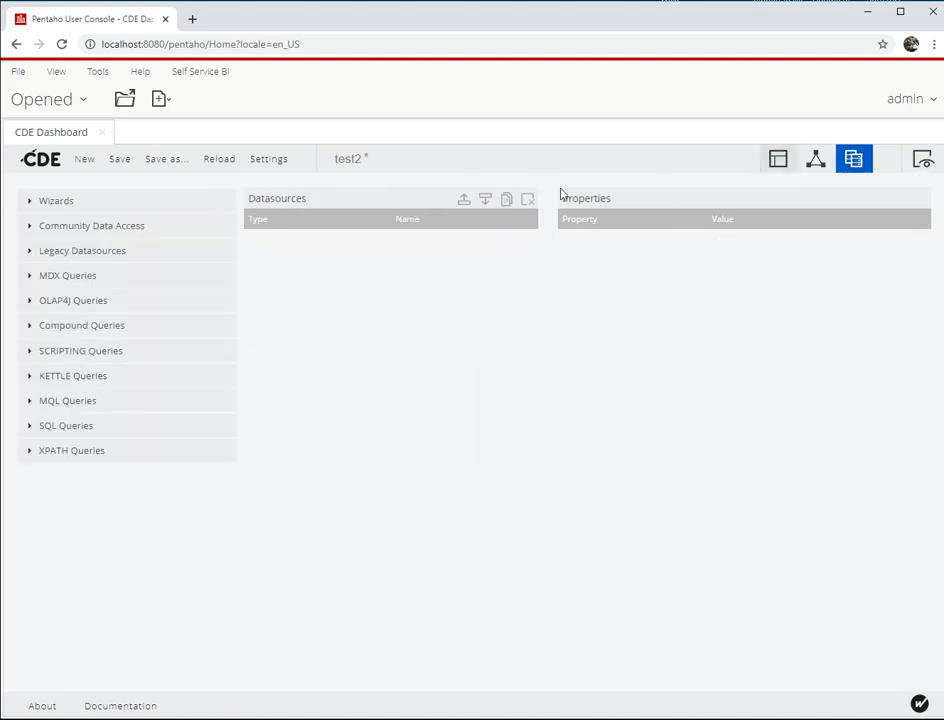
{"action": "left_click", "coordinate": [116, 166]}
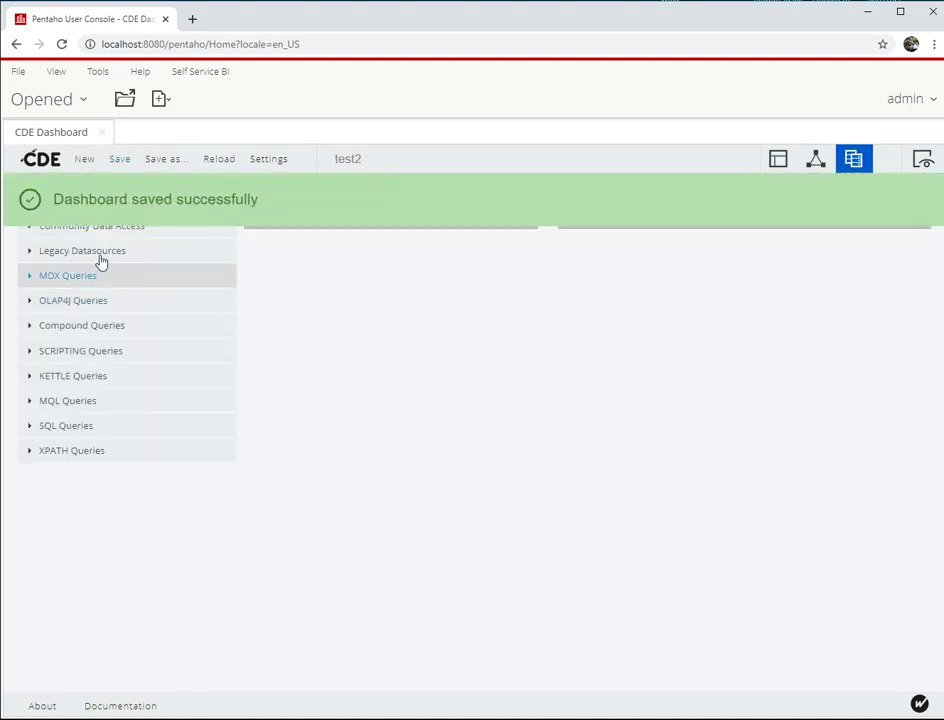
{"action": "left_click", "coordinate": [28, 202]}
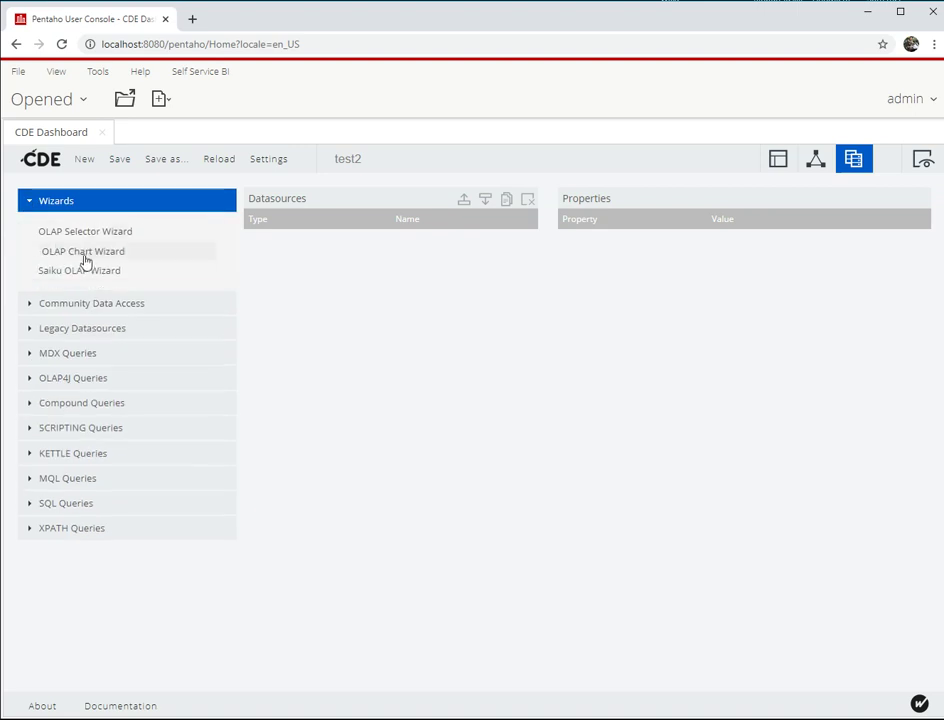
{"action": "left_click", "coordinate": [86, 276]}
{"action": "left_click", "coordinate": [202, 249]}
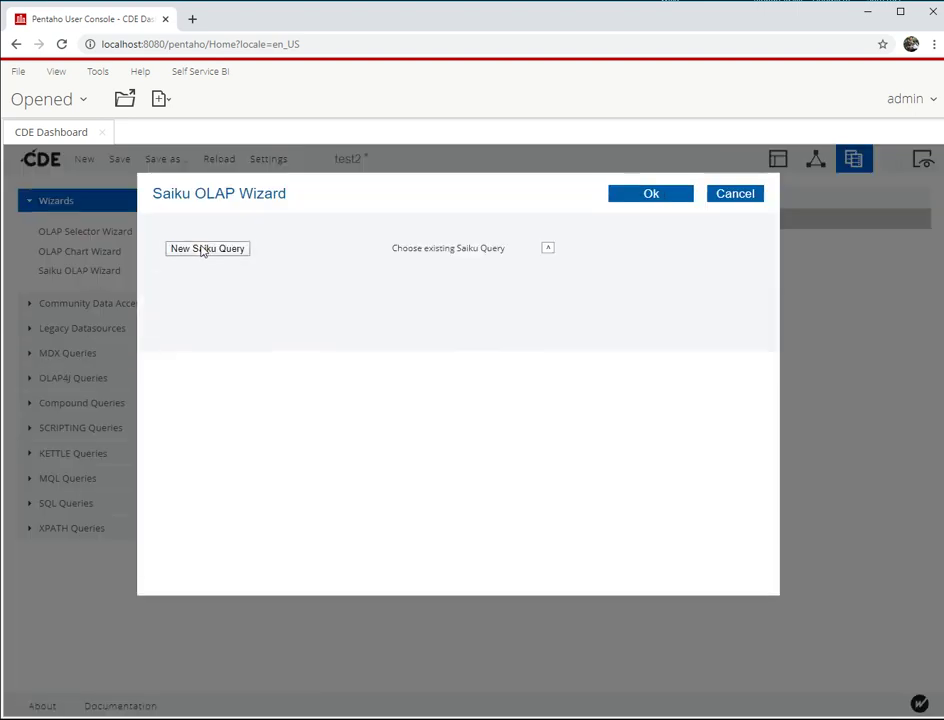
{"action": "scroll", "coordinate": [400, 350], "scroll_direction": "down", "scroll_amount": 2}
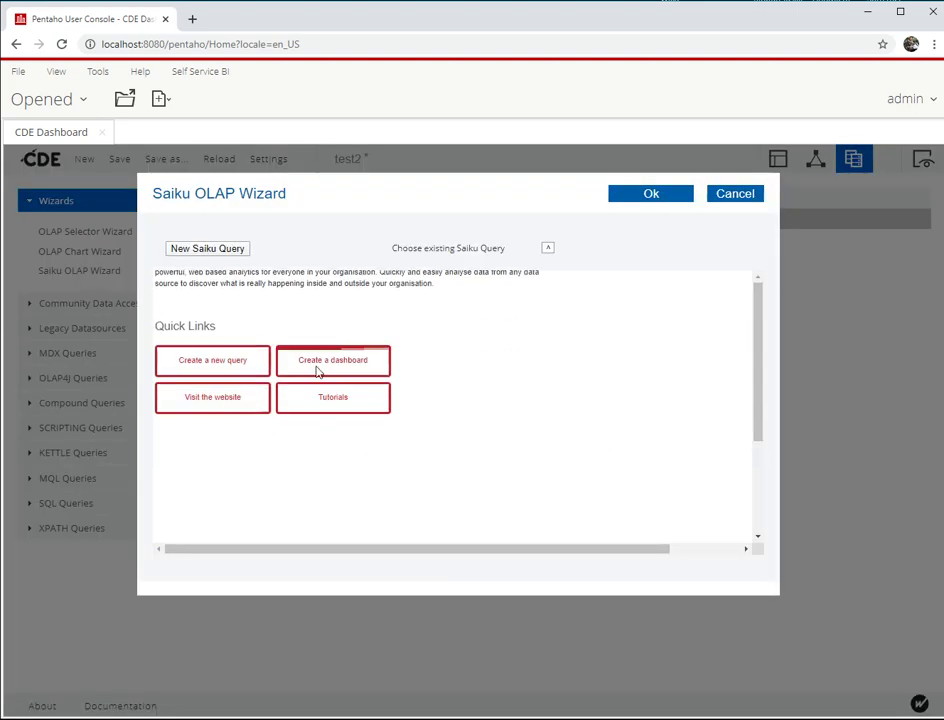
{"action": "left_click", "coordinate": [211, 367]}
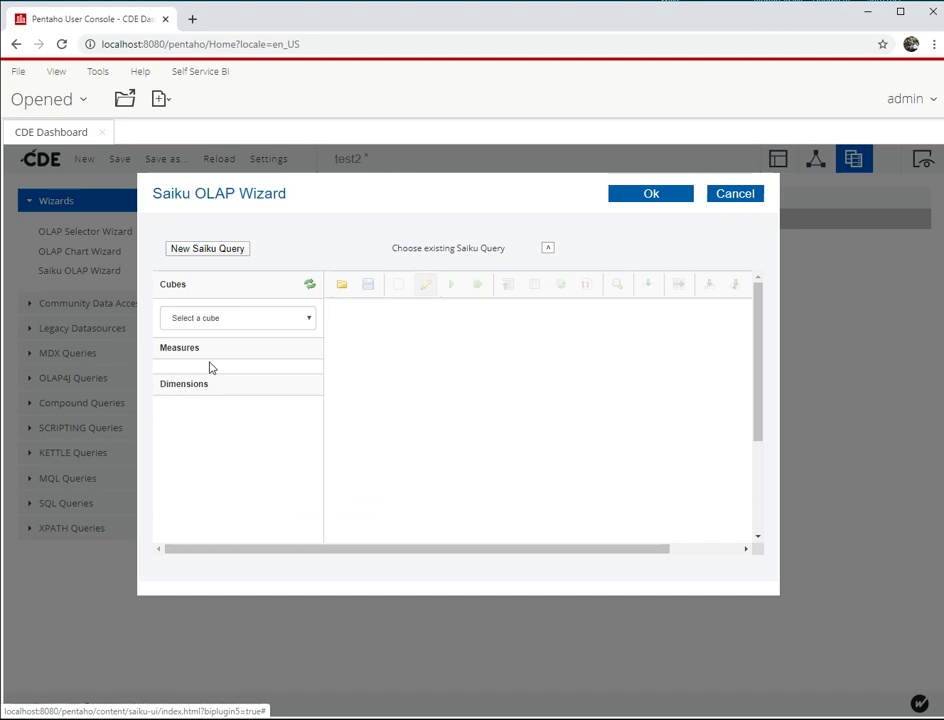
- Choose the Pupuk cube and add the Price measure and the Description level as rows
{"action": "left_click", "coordinate": [293, 322]}
{"action": "left_click", "coordinate": [277, 362]}
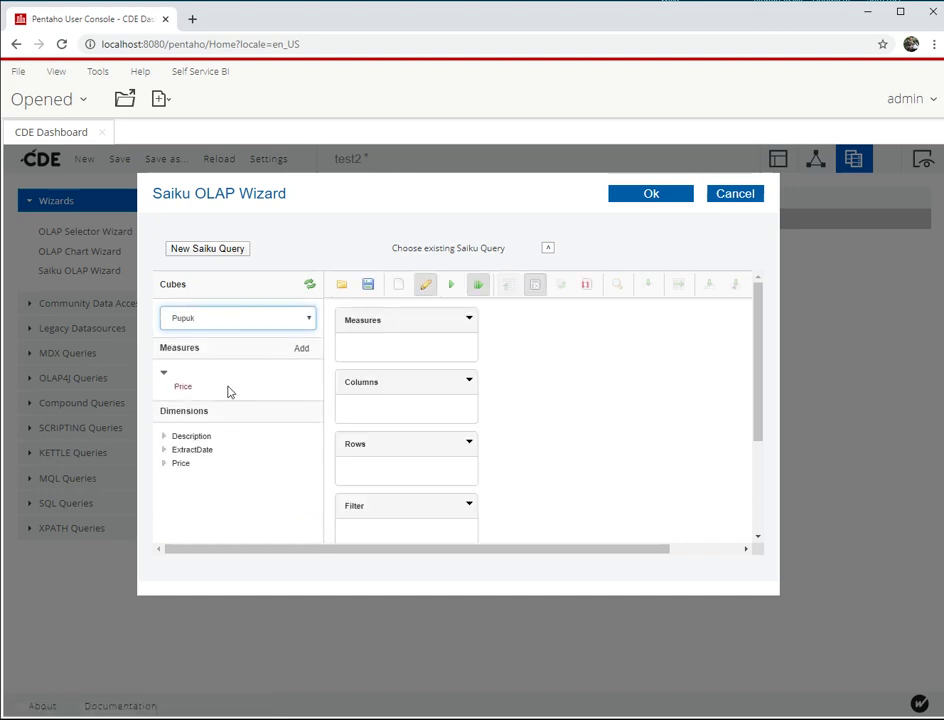
{"action": "left_click", "coordinate": [184, 388]}
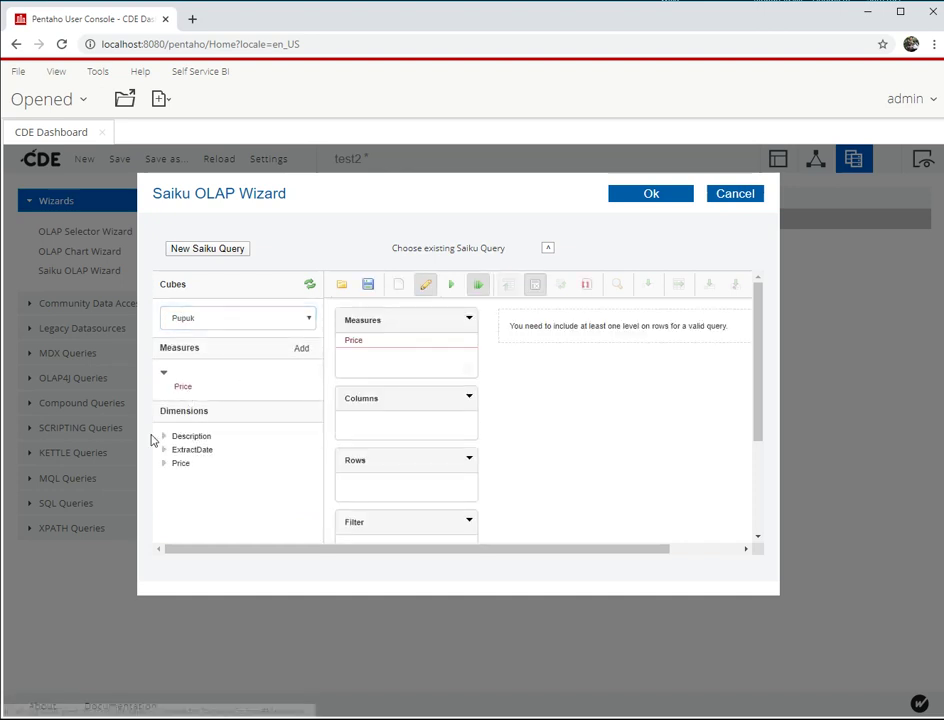
{"action": "left_click", "coordinate": [164, 437]}
{"action": "left_click", "coordinate": [200, 464]}
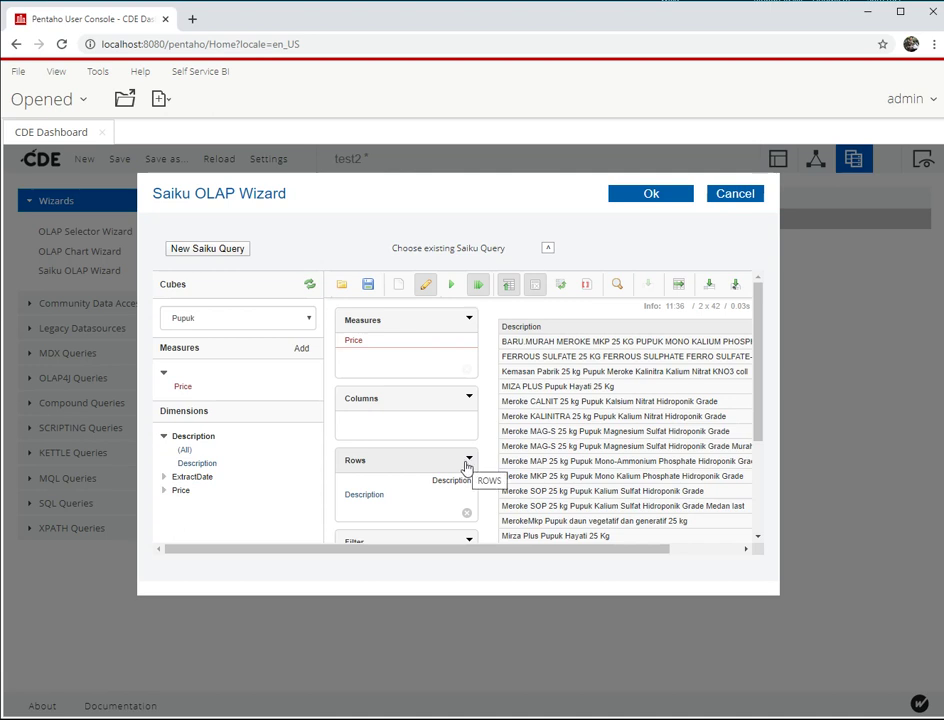
- Sort the query rows in ascending order by Price
{"action": "left_click", "coordinate": [465, 463]}
{"action": "mouse_move", "coordinate": [438, 512]}
{"action": "mouse_move", "coordinate": [470, 514]}
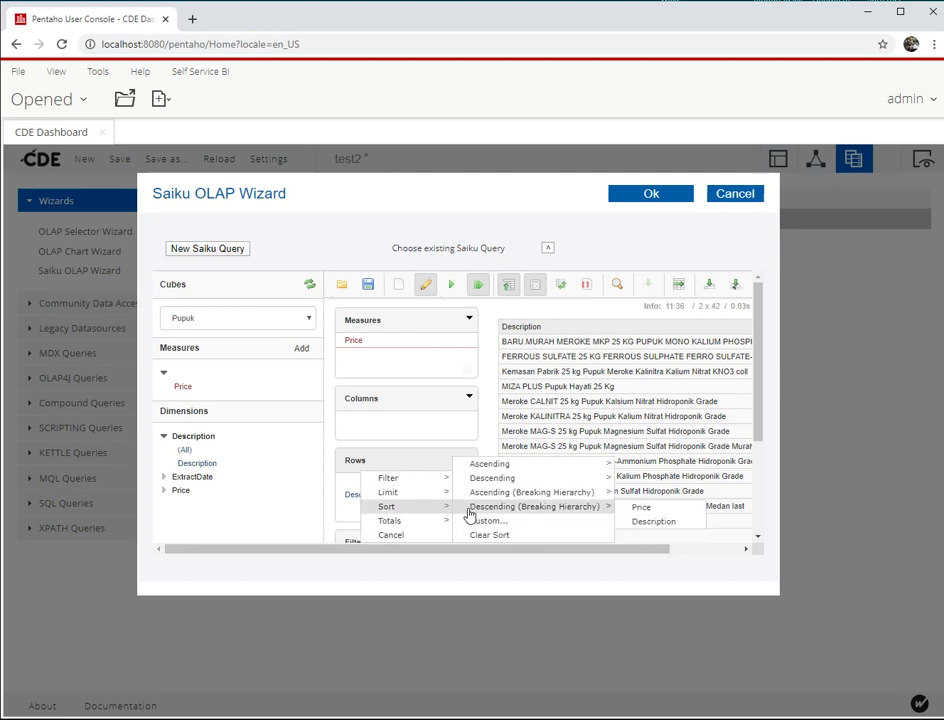
{"action": "mouse_move", "coordinate": [490, 464]}
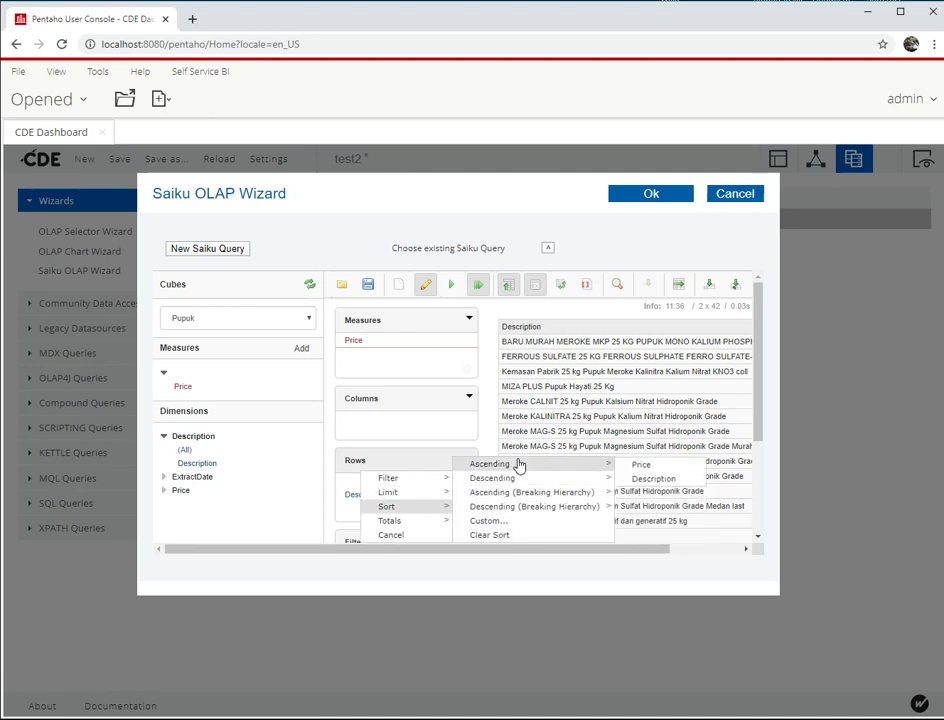
{"action": "left_click", "coordinate": [637, 465]}
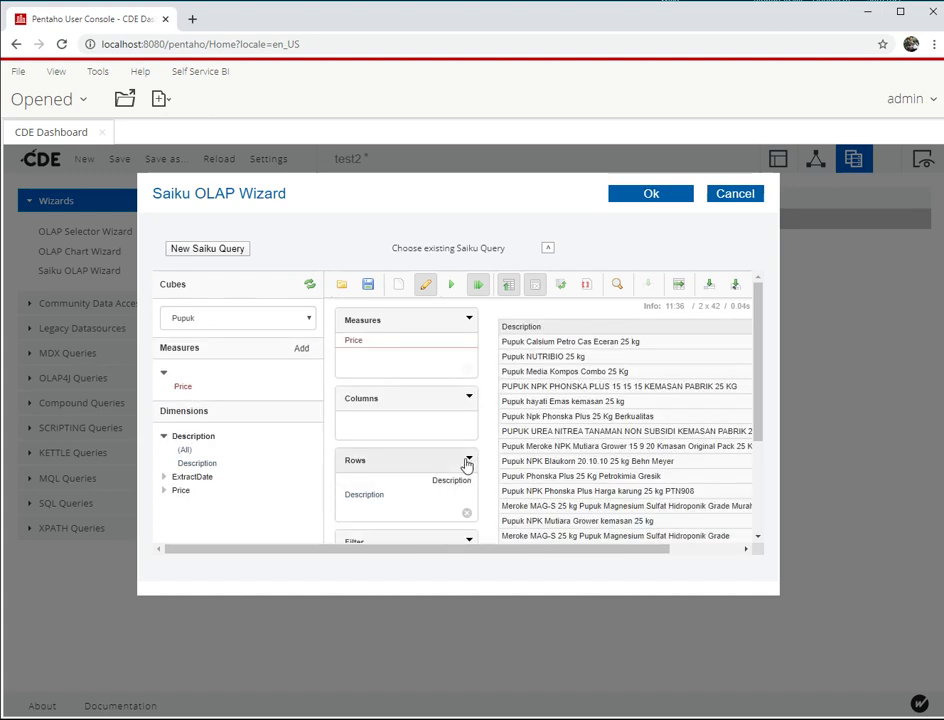
- Clear the sort on the query rows
{"action": "left_click", "coordinate": [469, 460]}
{"action": "mouse_move", "coordinate": [440, 492]}
{"action": "mouse_move", "coordinate": [490, 493]}
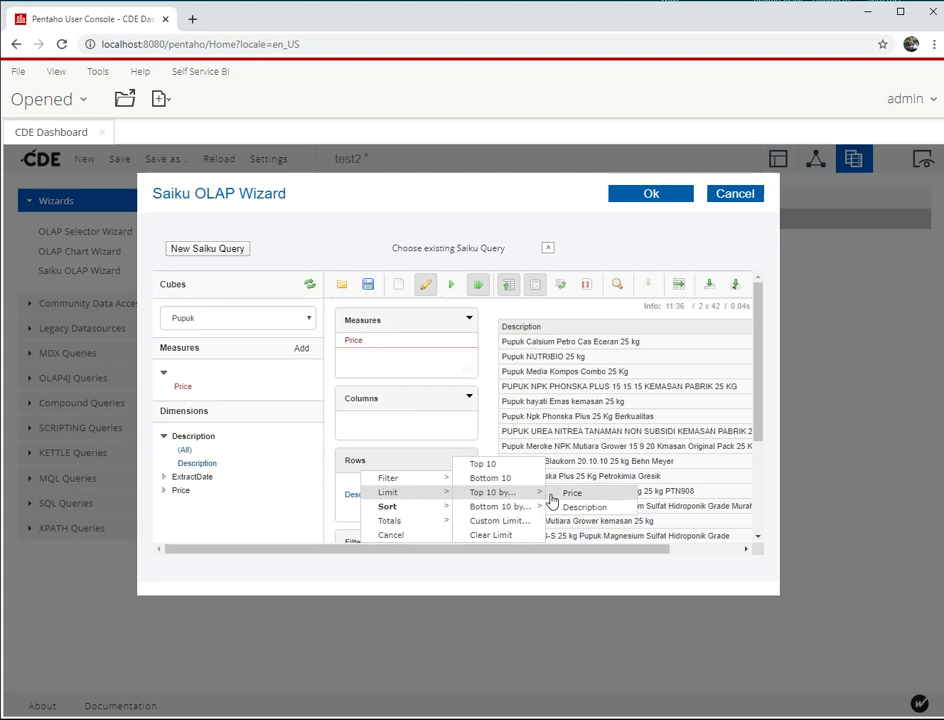
{"action": "left_click", "coordinate": [489, 535]}
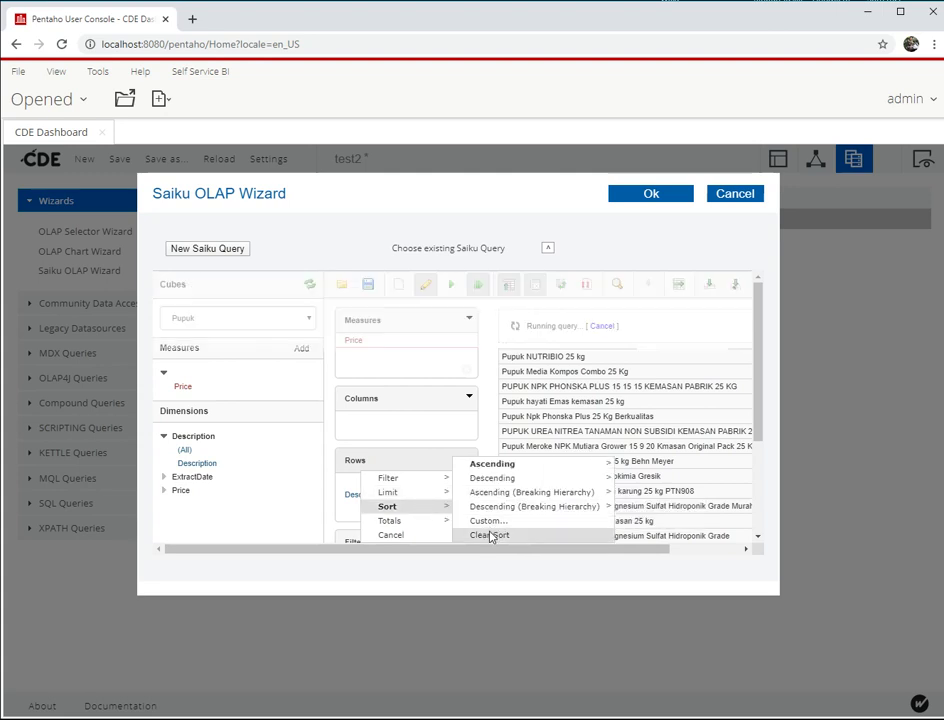
- Limit the query rows to the top 10 by Price and accept the query as a data source
{"action": "left_click", "coordinate": [466, 461]}
{"action": "mouse_move", "coordinate": [440, 494]}
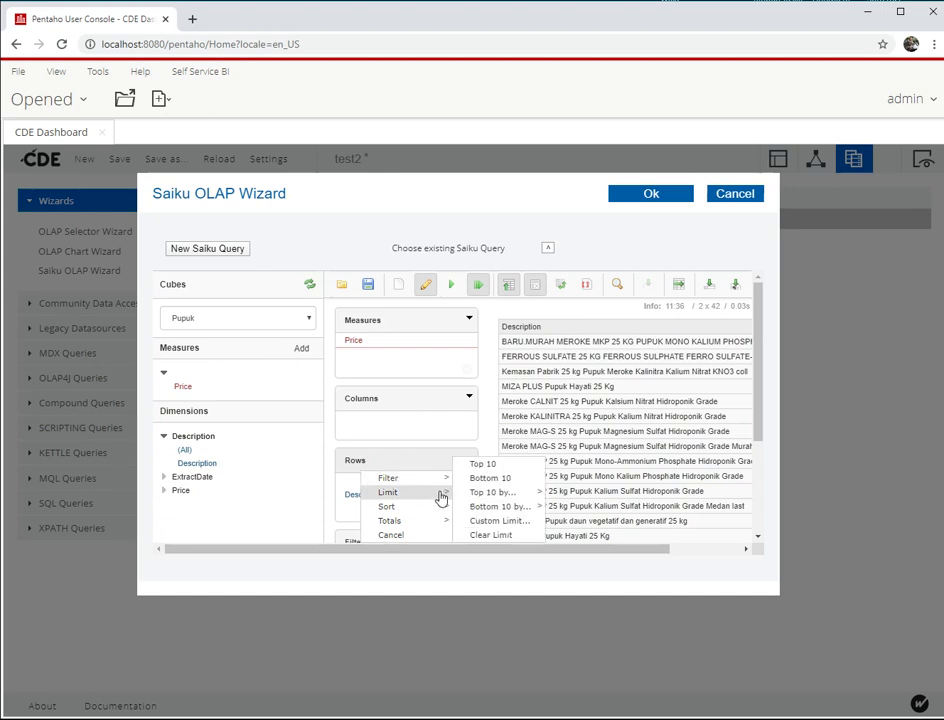
{"action": "mouse_move", "coordinate": [480, 493]}
{"action": "left_click", "coordinate": [553, 497]}
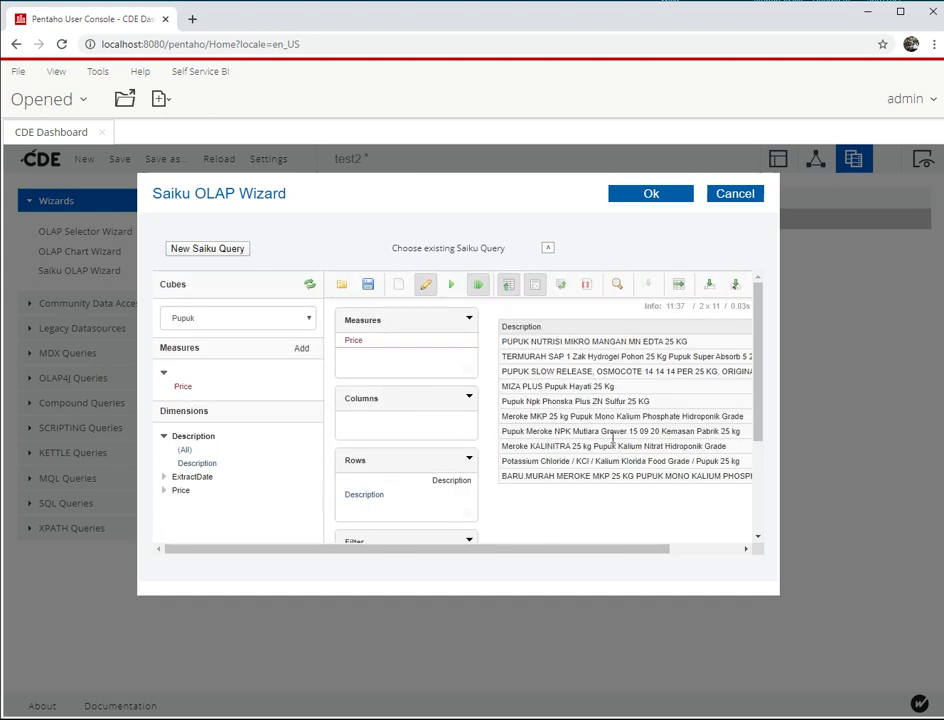
{"action": "left_click", "coordinate": [646, 200]}
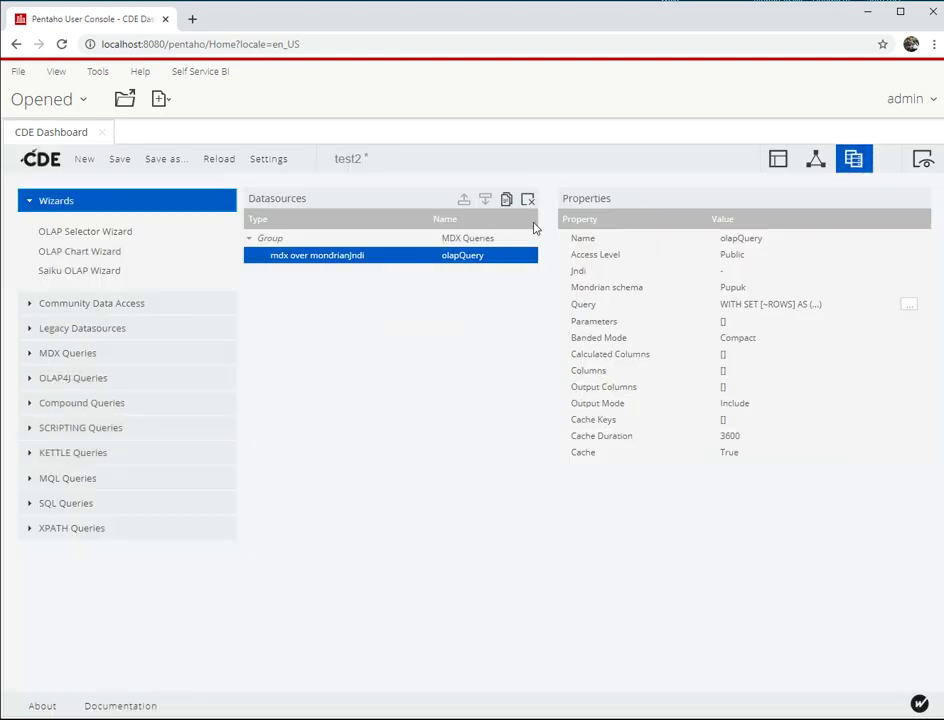
- Review the data source's MDX query and set its Jndi to SQL_Server
{"action": "left_click", "coordinate": [908, 305]}
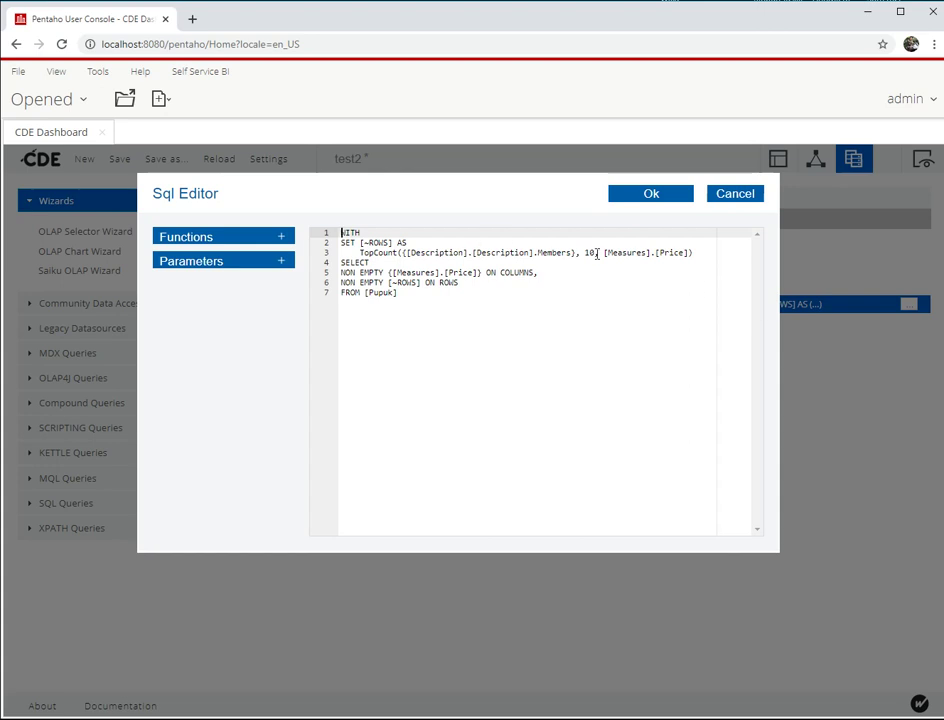
{"action": "left_click", "coordinate": [654, 193]}
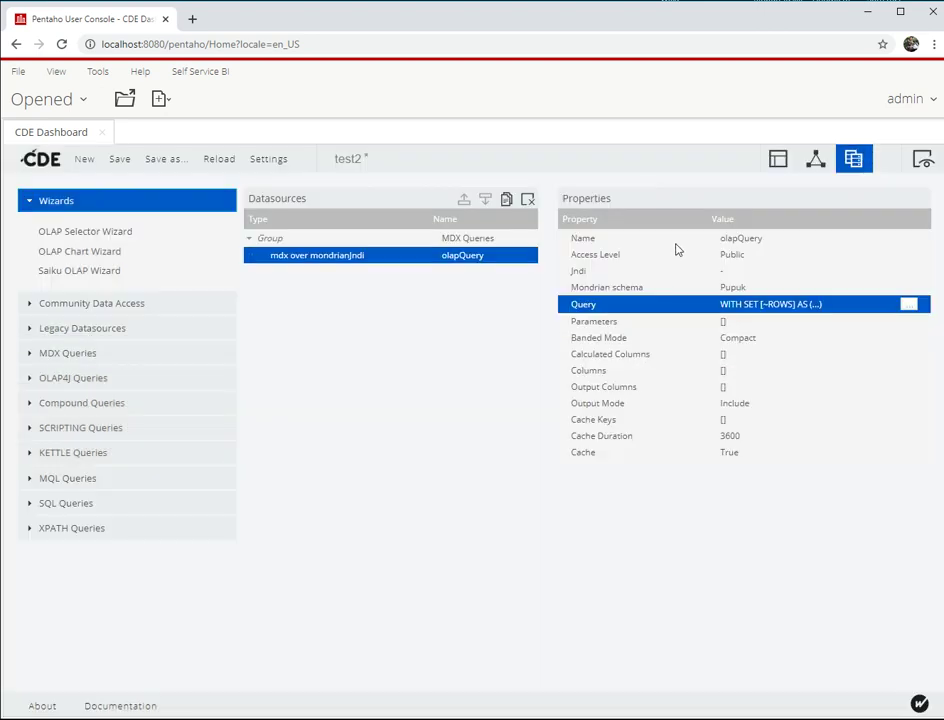
{"action": "left_click", "coordinate": [737, 271]}
{"action": "type", "text": "s"}
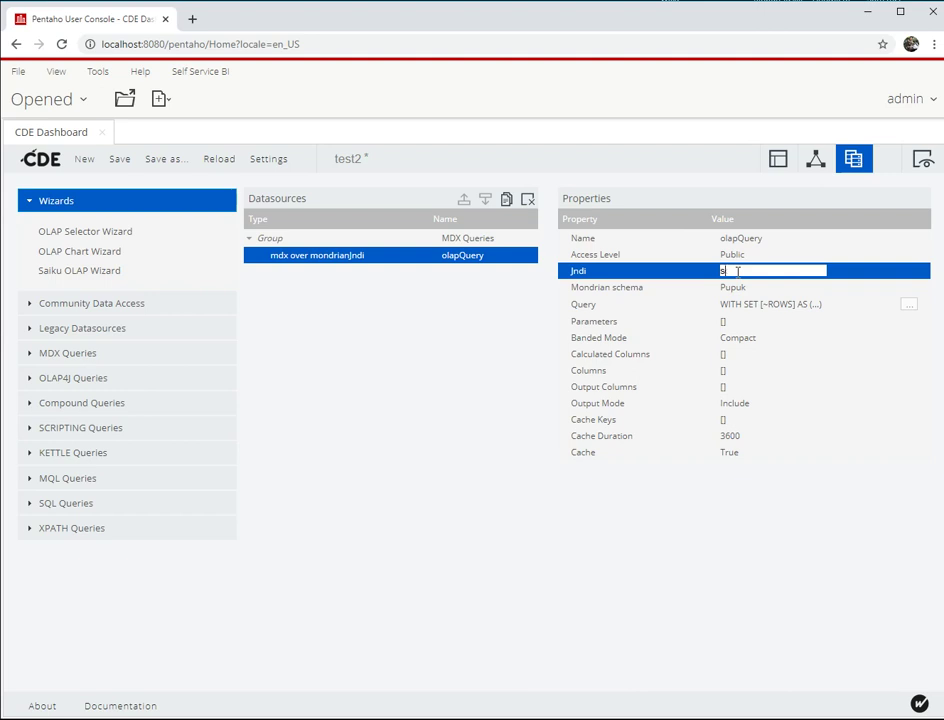
{"action": "type", "text": "q"}
{"action": "left_click", "coordinate": [736, 284]}
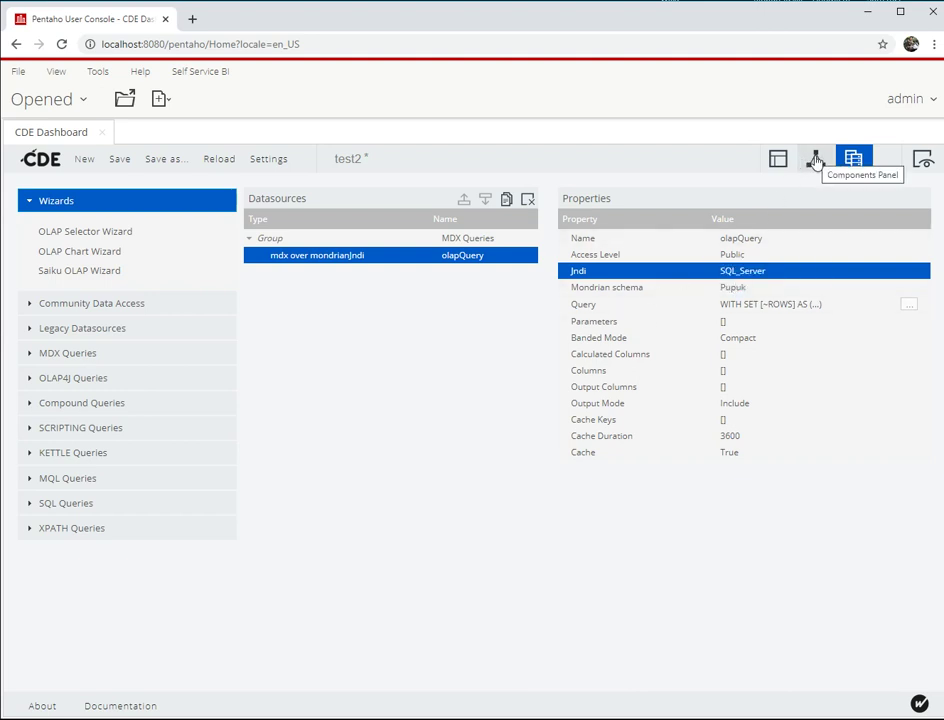
- Rename the MDX data source as olapQuery_Mahal
{"action": "double_click", "coordinate": [778, 242]}
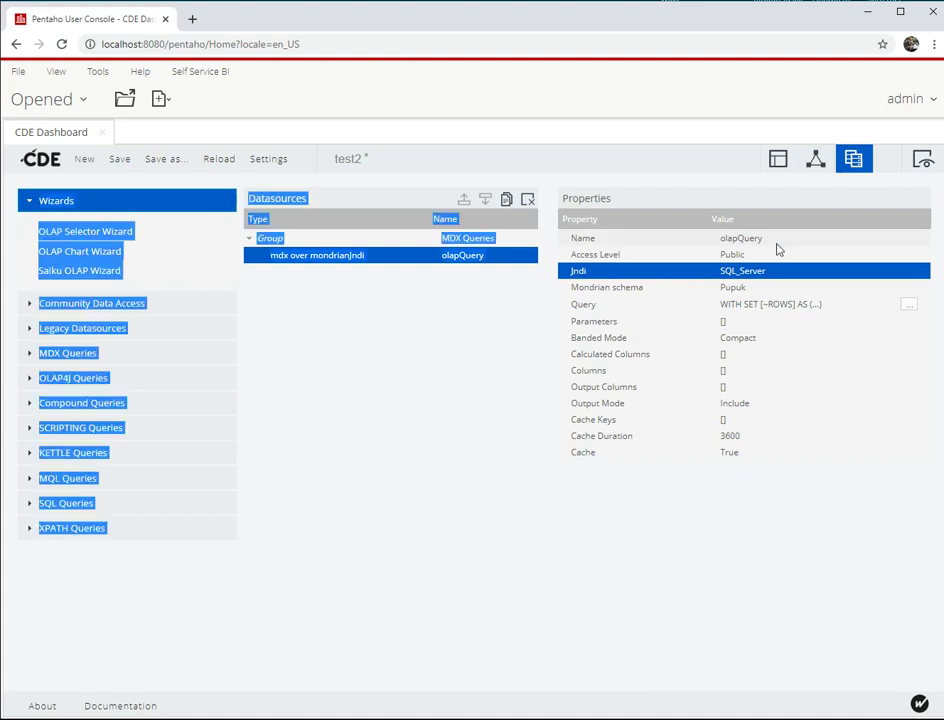
{"action": "left_click", "coordinate": [778, 242]}
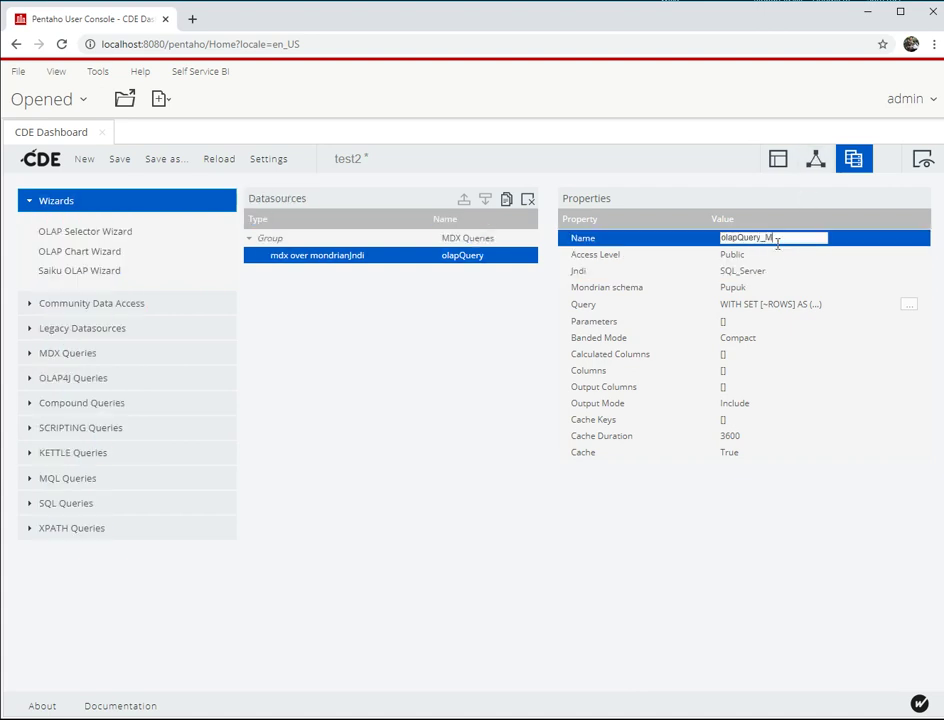
{"action": "key", "text": "Return"}
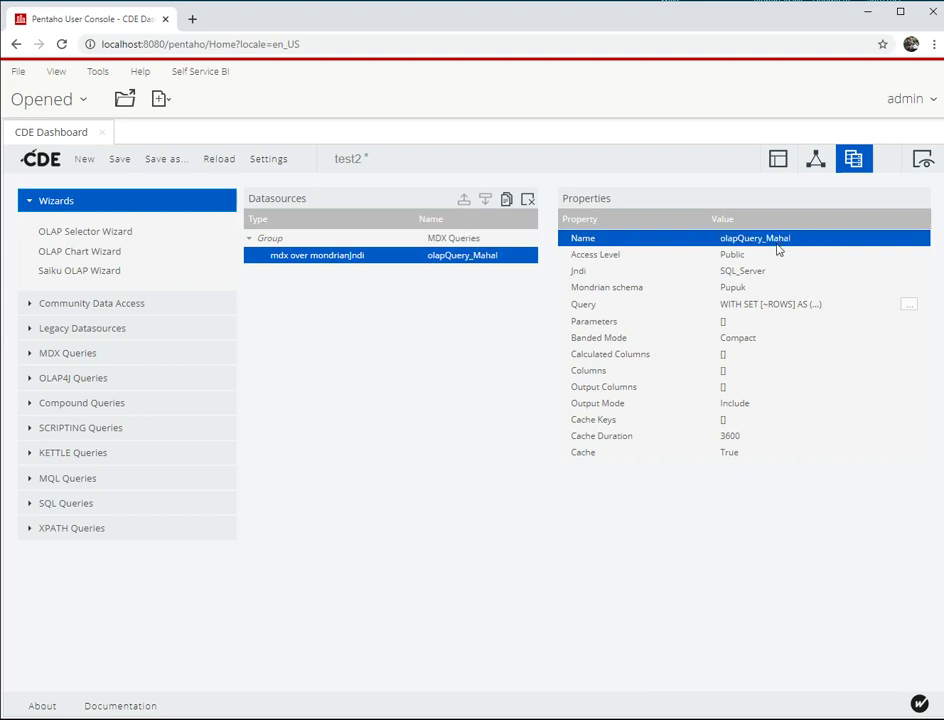
- Add a CCC Stacked Area Chart component named Bar1 with the title Top 10 TerMahal
{"action": "left_click", "coordinate": [816, 163]}
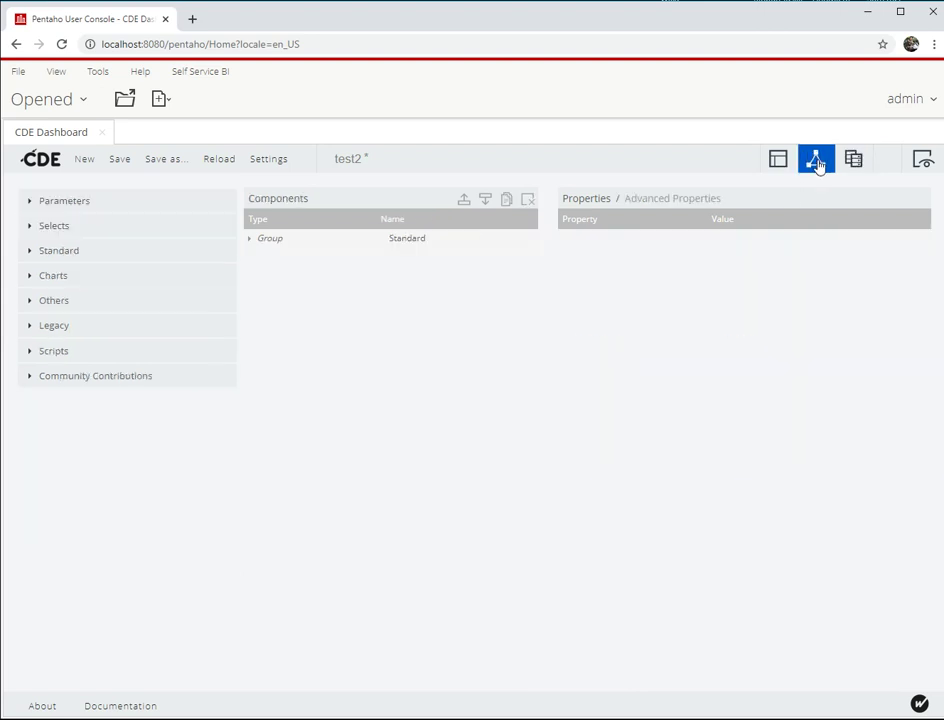
{"action": "left_click", "coordinate": [30, 277]}
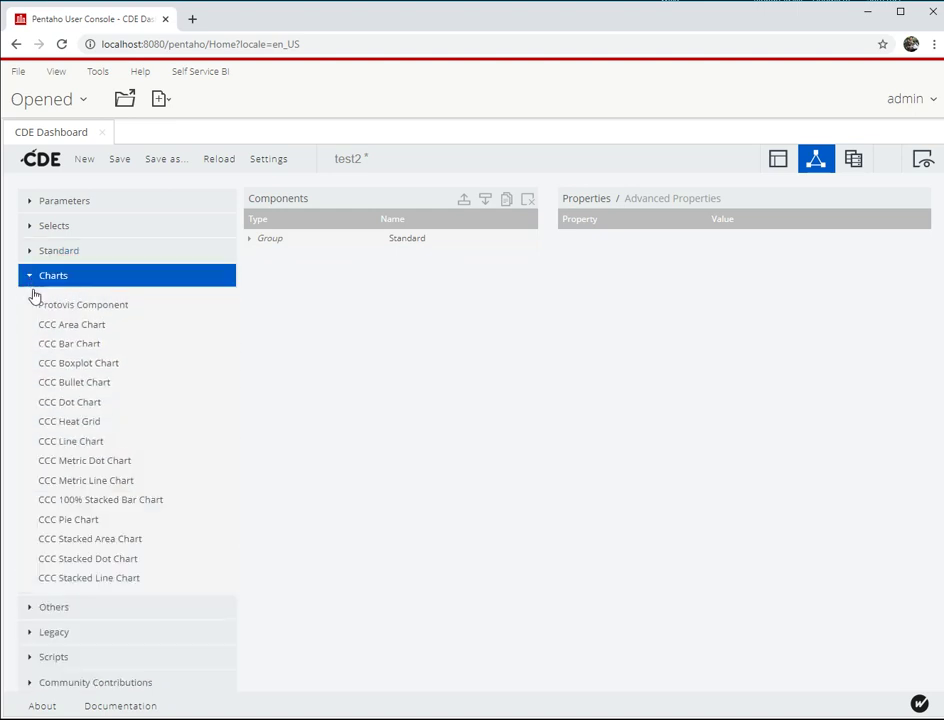
{"action": "left_click", "coordinate": [78, 541]}
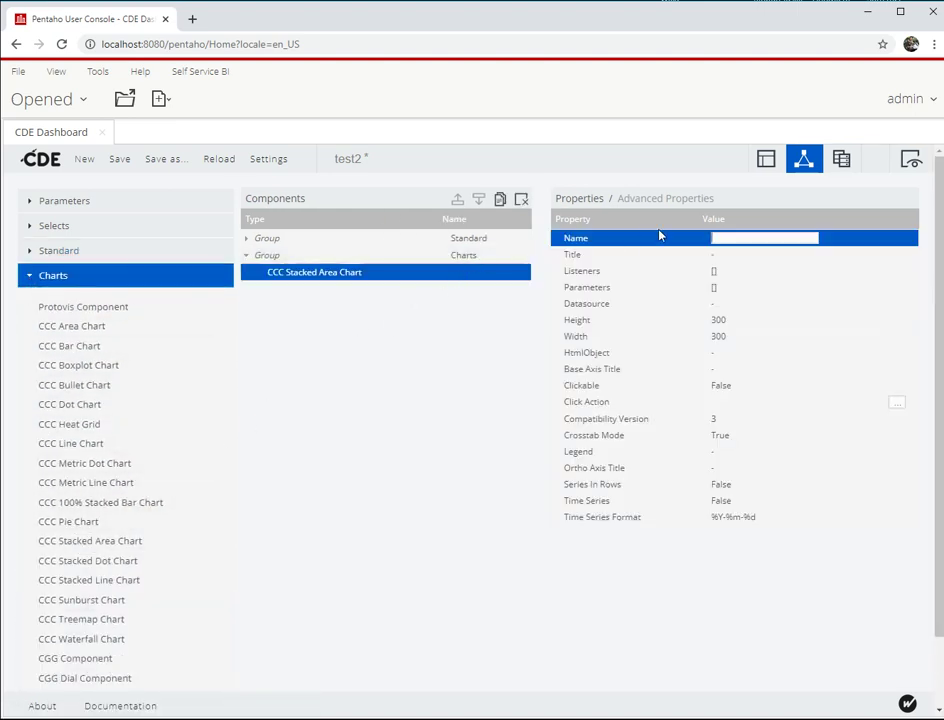
{"action": "left_click", "coordinate": [755, 255]}
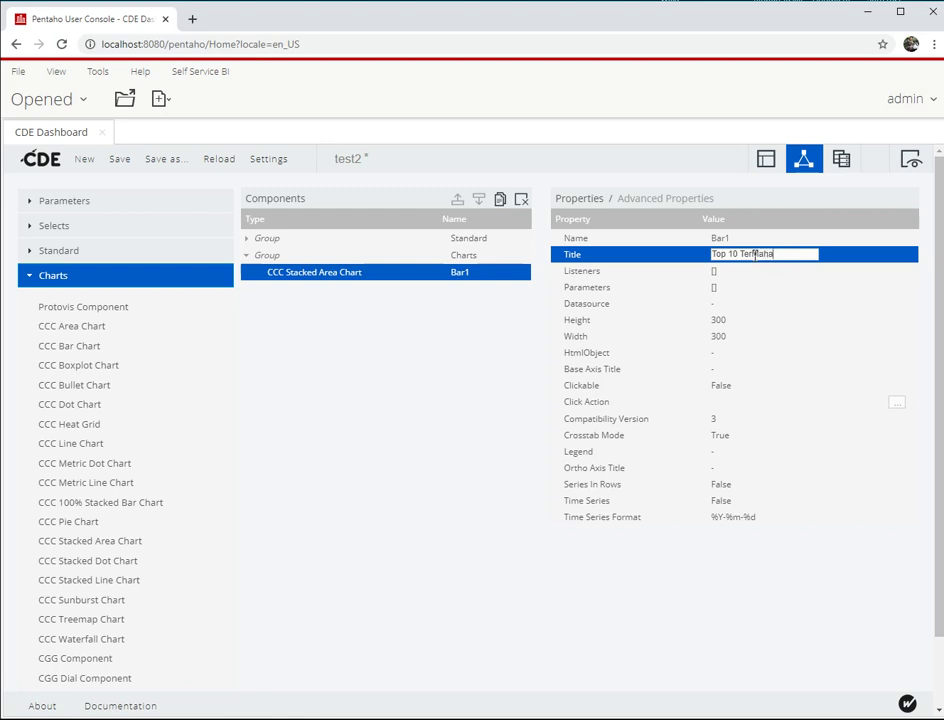
{"action": "type", "text": "l"}
{"action": "key", "text": "Return"}
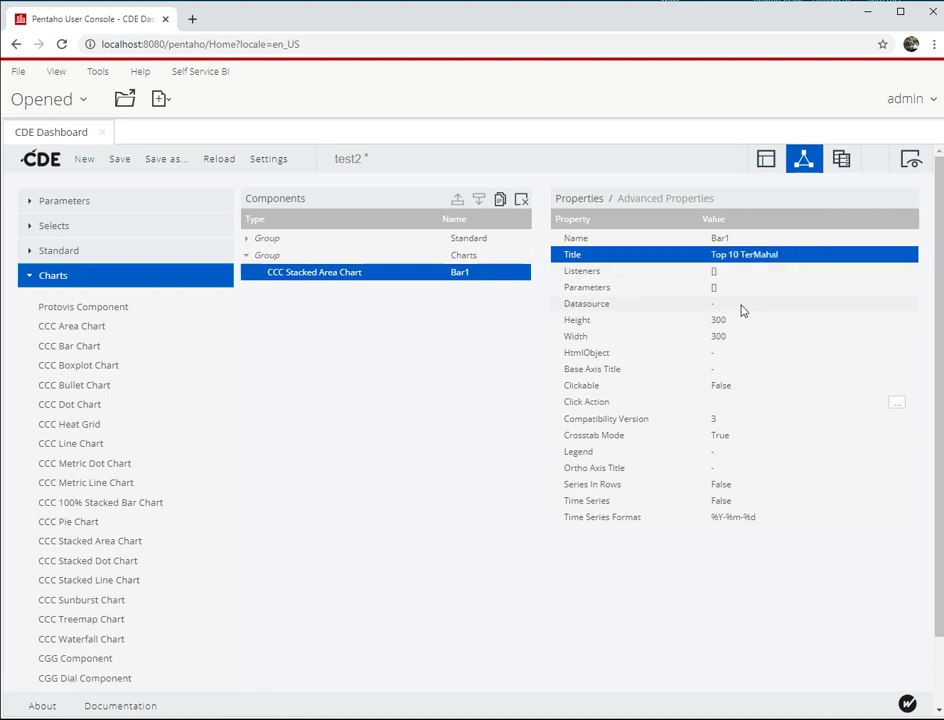
- Set the Bar1 chart's datasource to olapQuery_Mahal and clear its width
{"action": "left_click", "coordinate": [742, 304]}
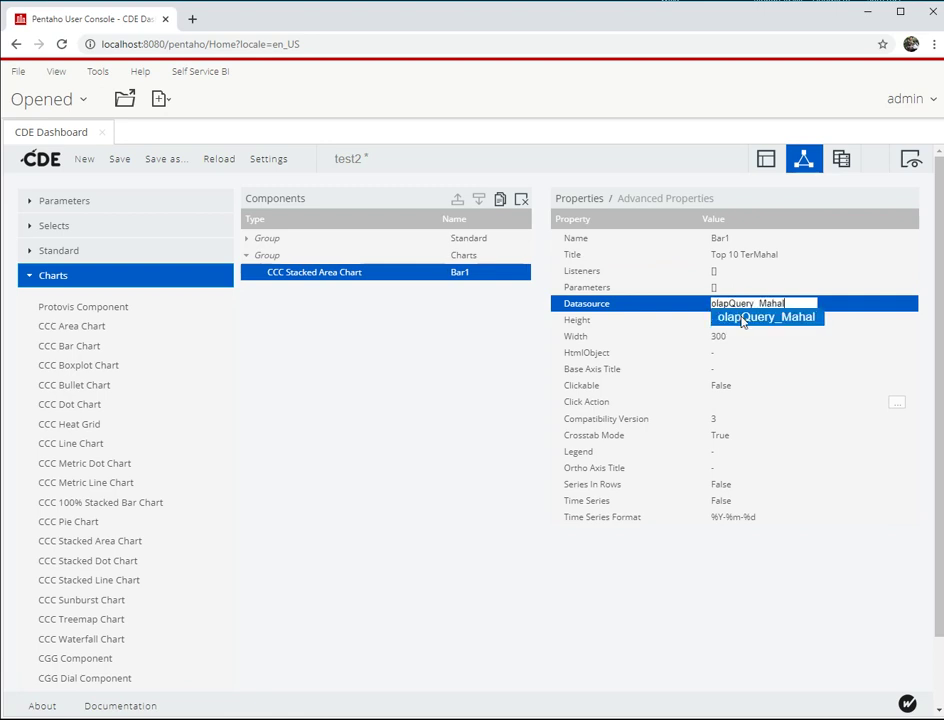
{"action": "left_click", "coordinate": [742, 317]}
{"action": "left_click", "coordinate": [735, 336]}
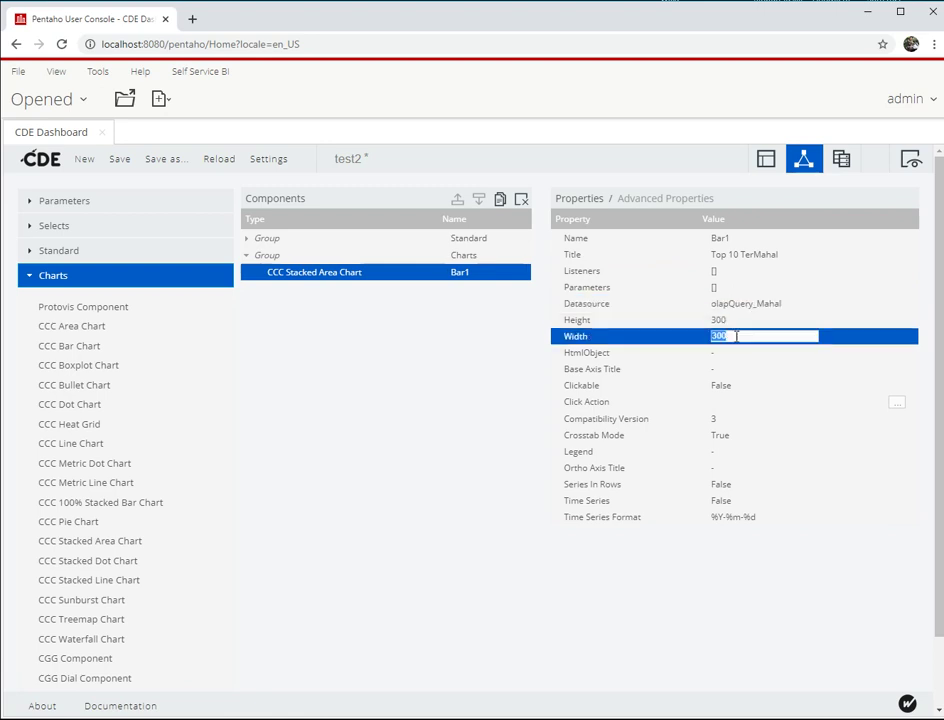
{"action": "key", "text": "BackSpace"}
{"action": "key", "text": "Return"}
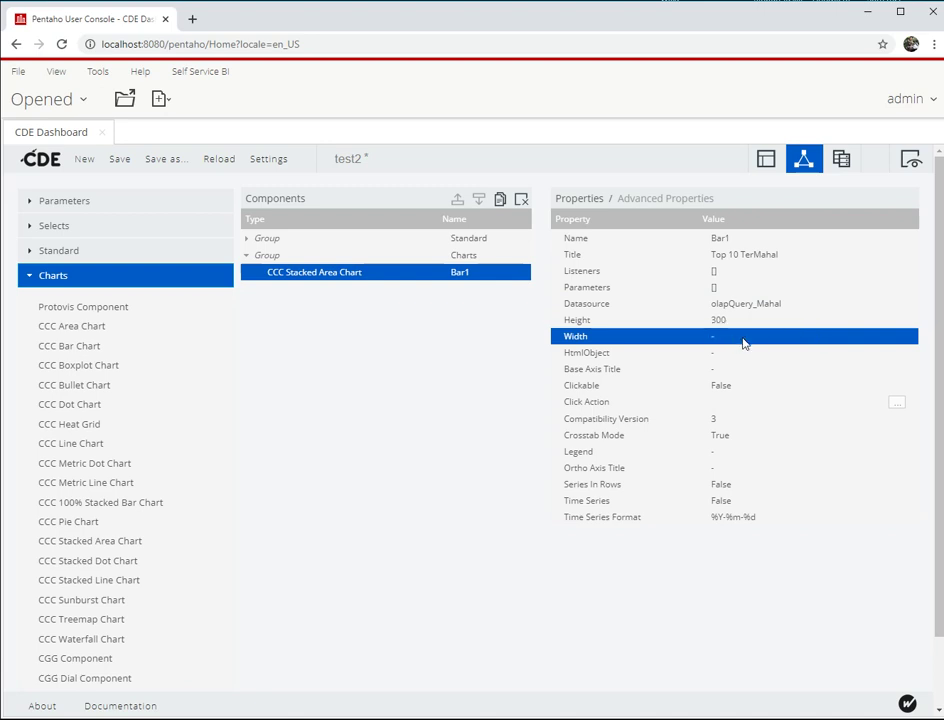
- Set the Bar1 chart's height to 600 and save the dashboard
{"action": "left_click", "coordinate": [766, 321]}
{"action": "type", "text": "60"}
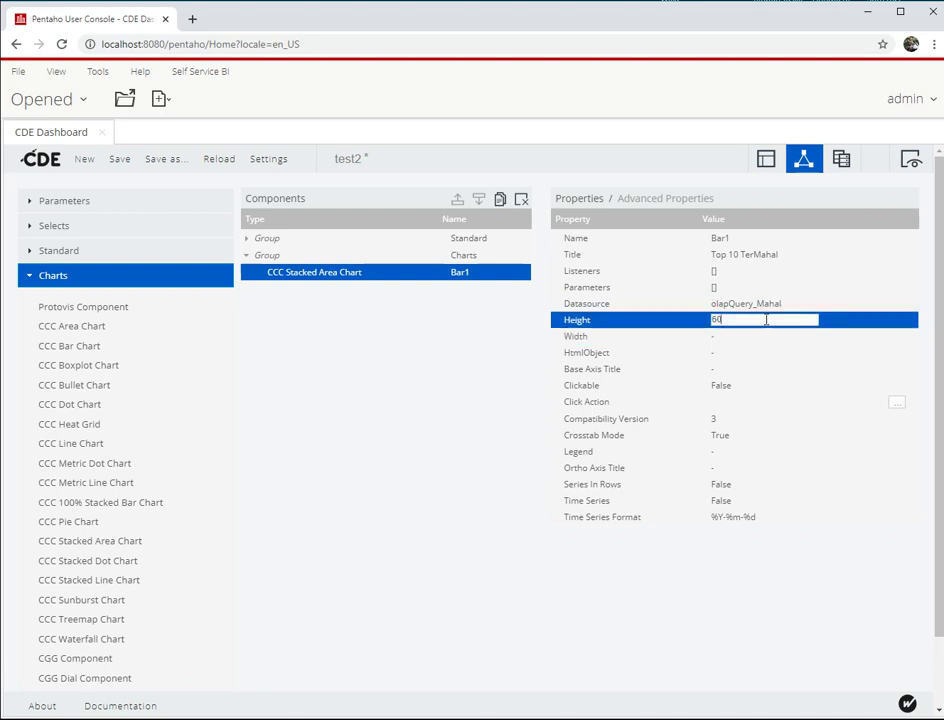
{"action": "type", "text": "0"}
{"action": "key", "text": "Return"}
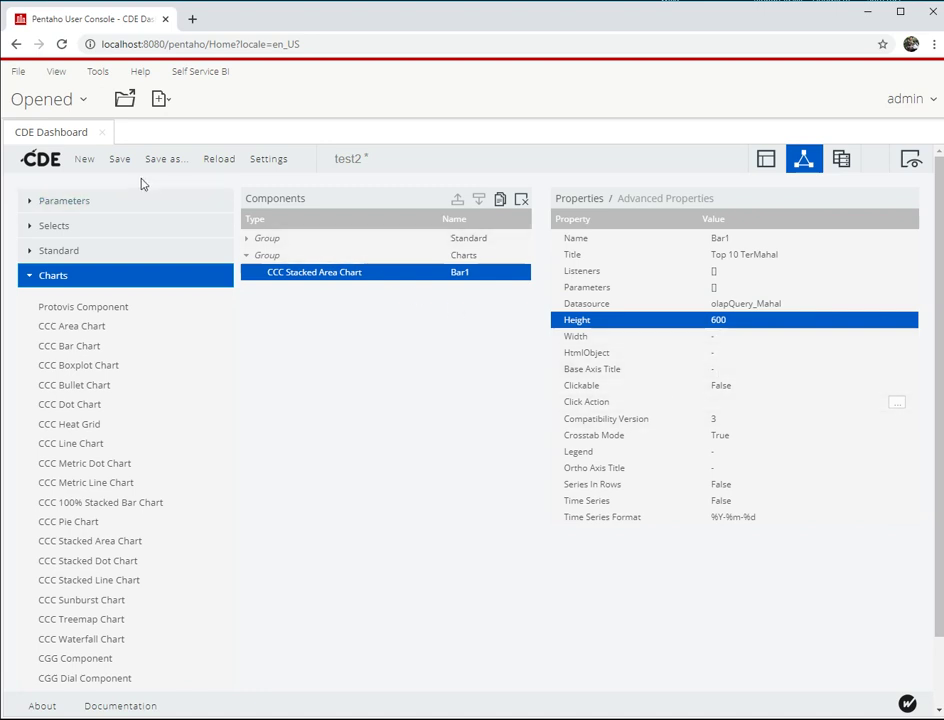
{"action": "left_click", "coordinate": [110, 167]}
- Assign the Bar1 chart to the HTML object cData_Left
{"action": "left_click", "coordinate": [776, 354]}
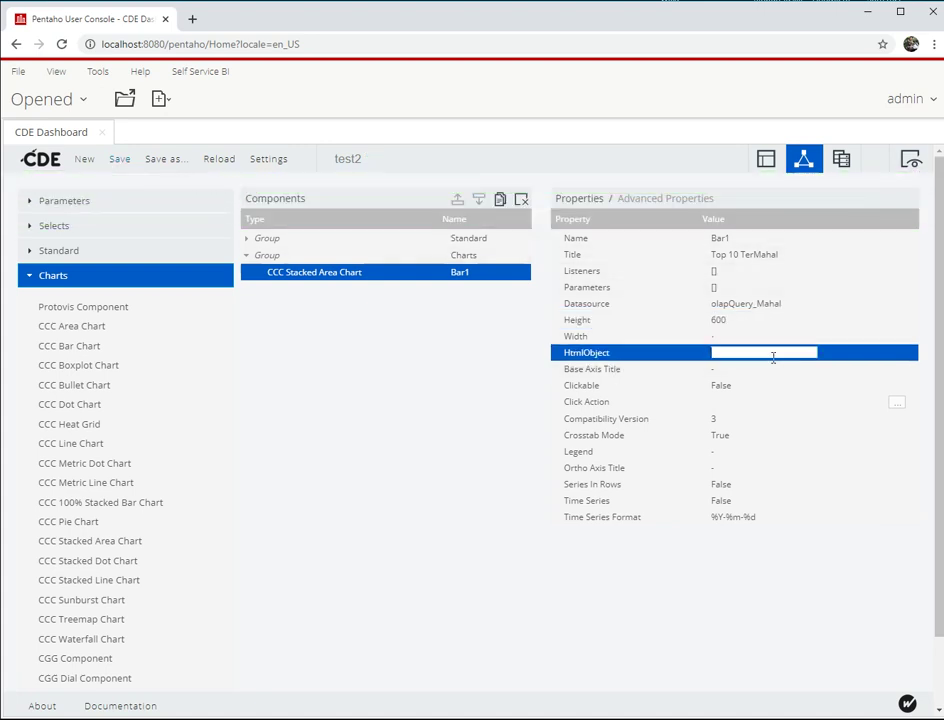
{"action": "type", "text": "c"}
{"action": "key", "text": "Down"}
{"action": "key", "text": "Down"}
{"action": "key", "text": "Return"}
- Save the dashboard and preview it
{"action": "left_click", "coordinate": [119, 159]}
{"action": "left_click", "coordinate": [908, 161]}
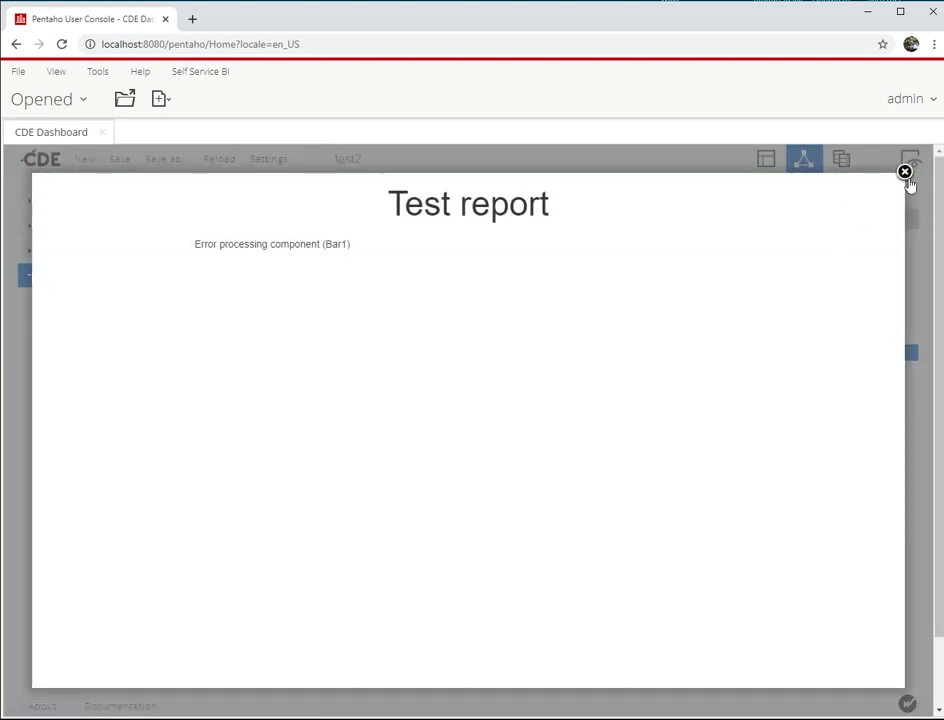
{"action": "left_click", "coordinate": [905, 173]}
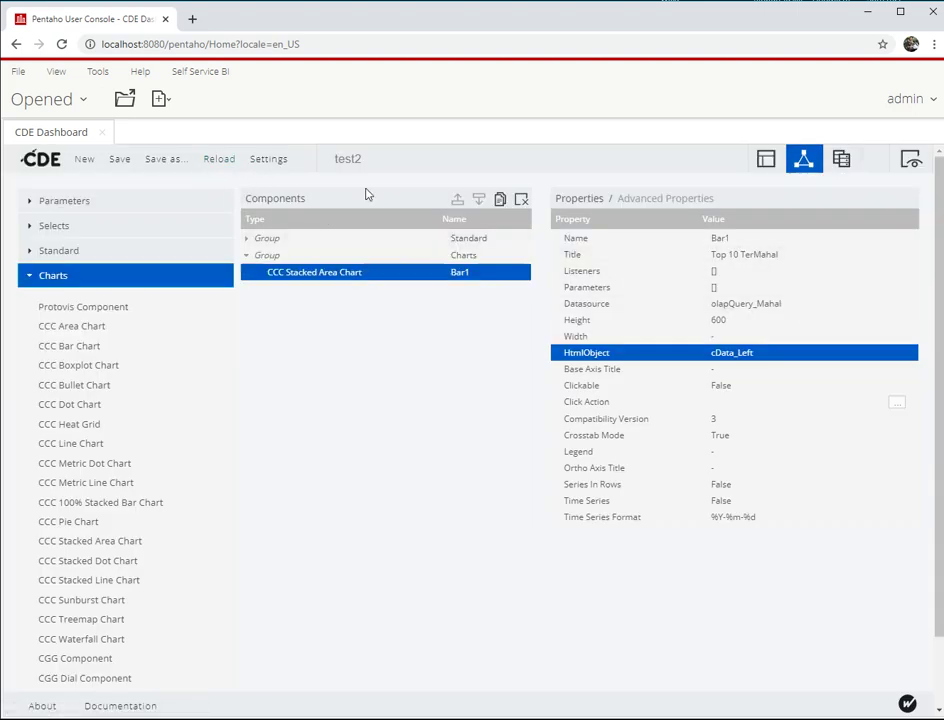
- Re-enter SQL_Server as the Jndi and Pupuk as the Mondrian schema of the olapQuery_Mahal data source
{"action": "left_click", "coordinate": [841, 158]}
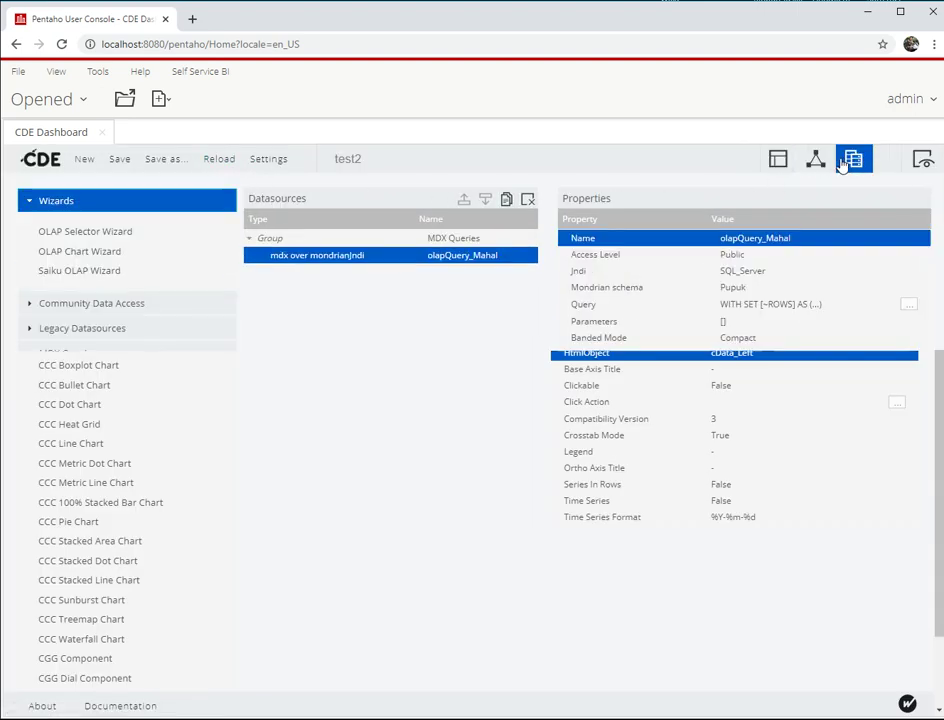
{"action": "left_click", "coordinate": [776, 271]}
{"action": "key", "text": "Return"}
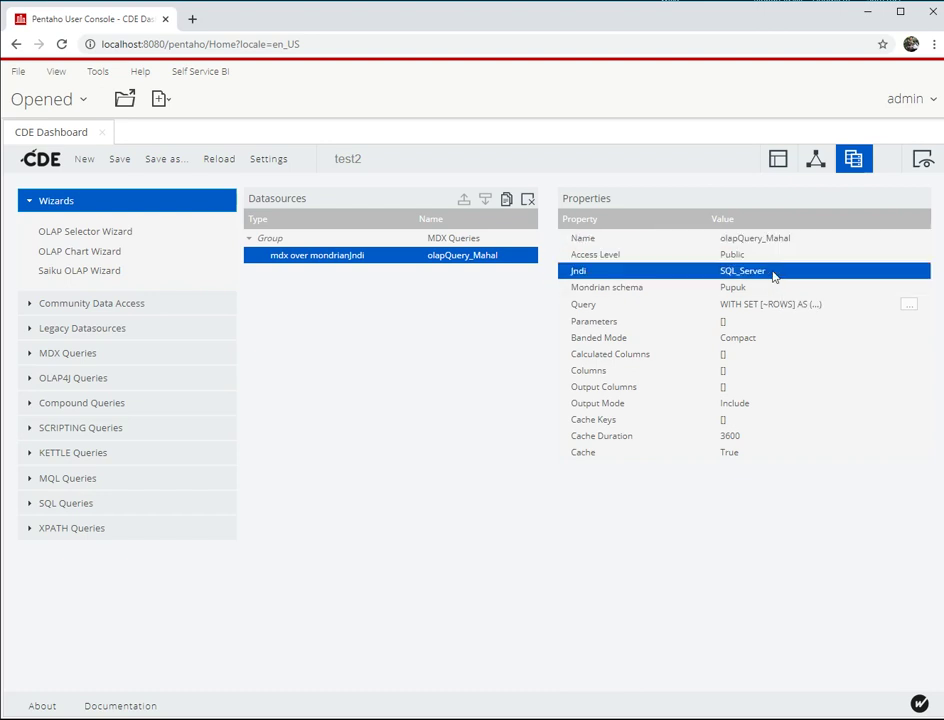
{"action": "left_click", "coordinate": [757, 286]}
{"action": "key", "text": "Return"}
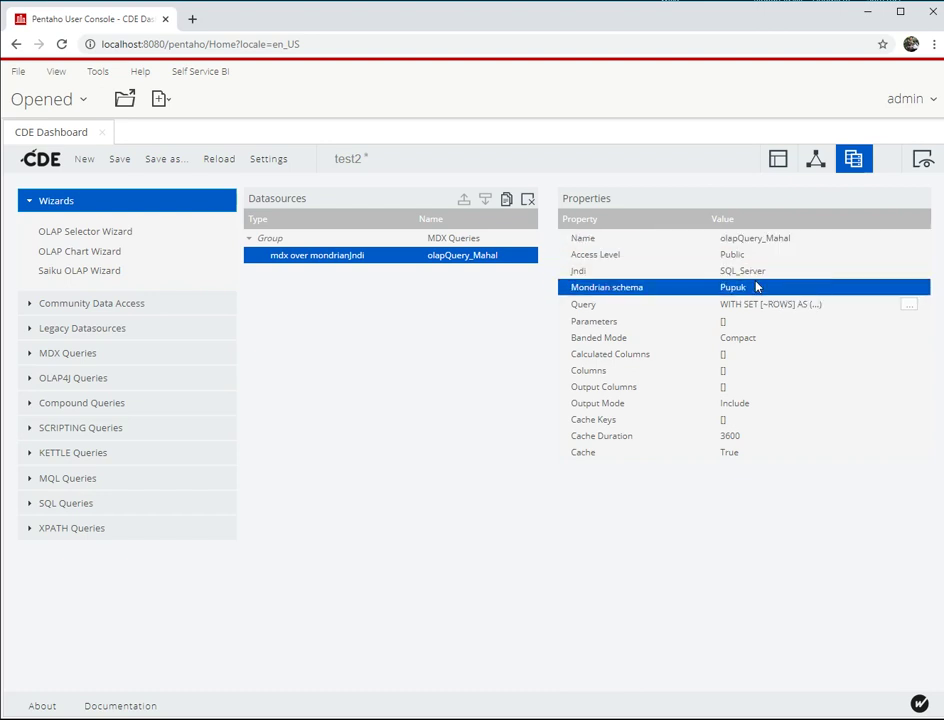
- Return to the dashboard components, save the dashboard and preview the Bar1 chart
{"action": "left_click", "coordinate": [818, 158]}
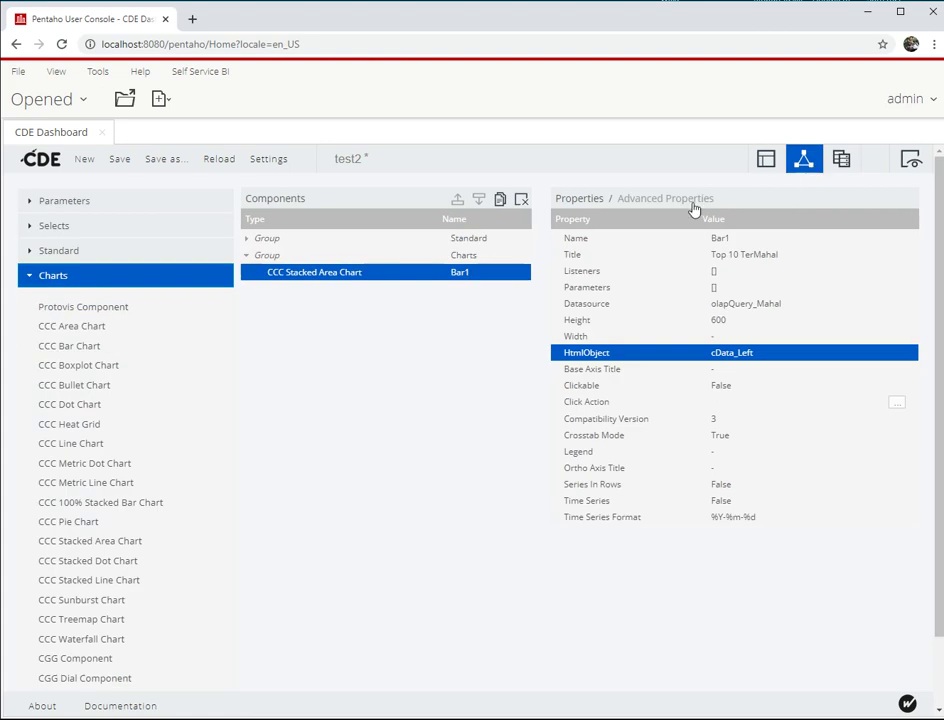
{"action": "left_click", "coordinate": [119, 160]}
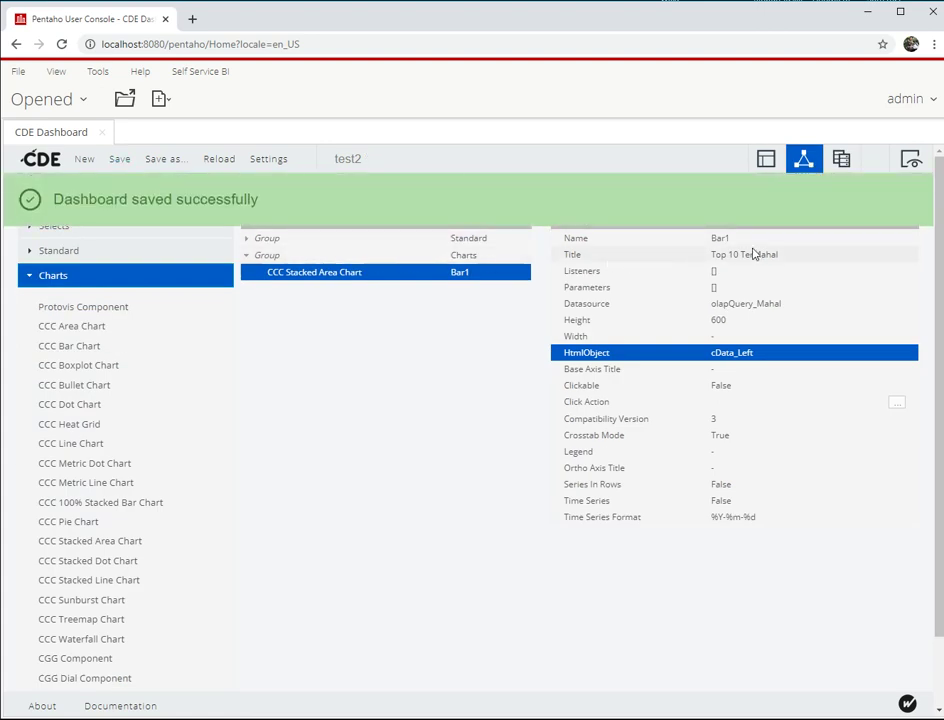
{"action": "left_click", "coordinate": [920, 172]}
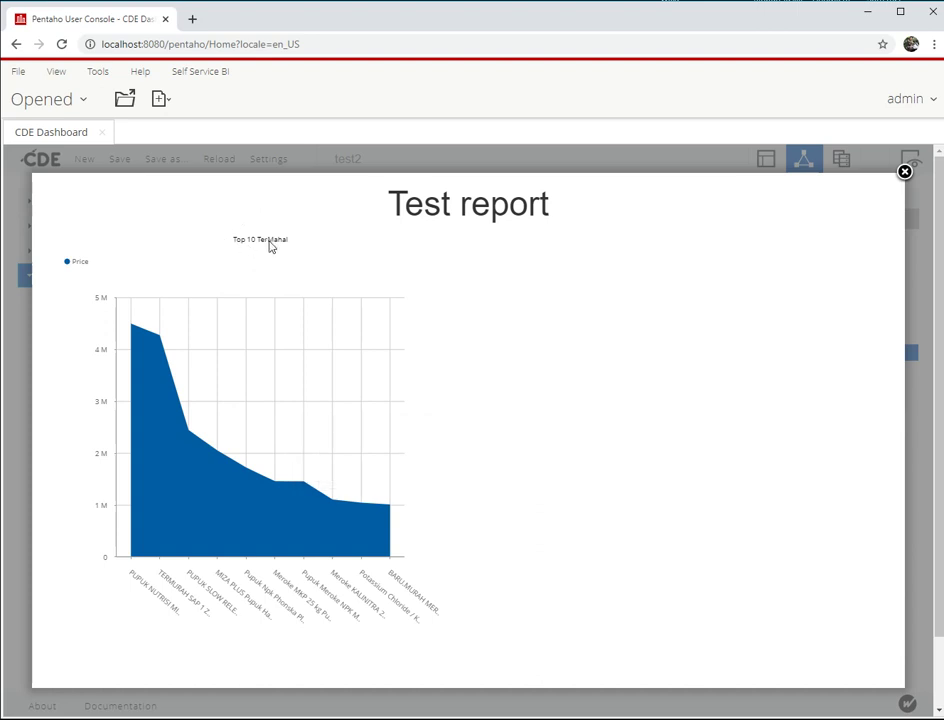
{"action": "left_click", "coordinate": [905, 172]}
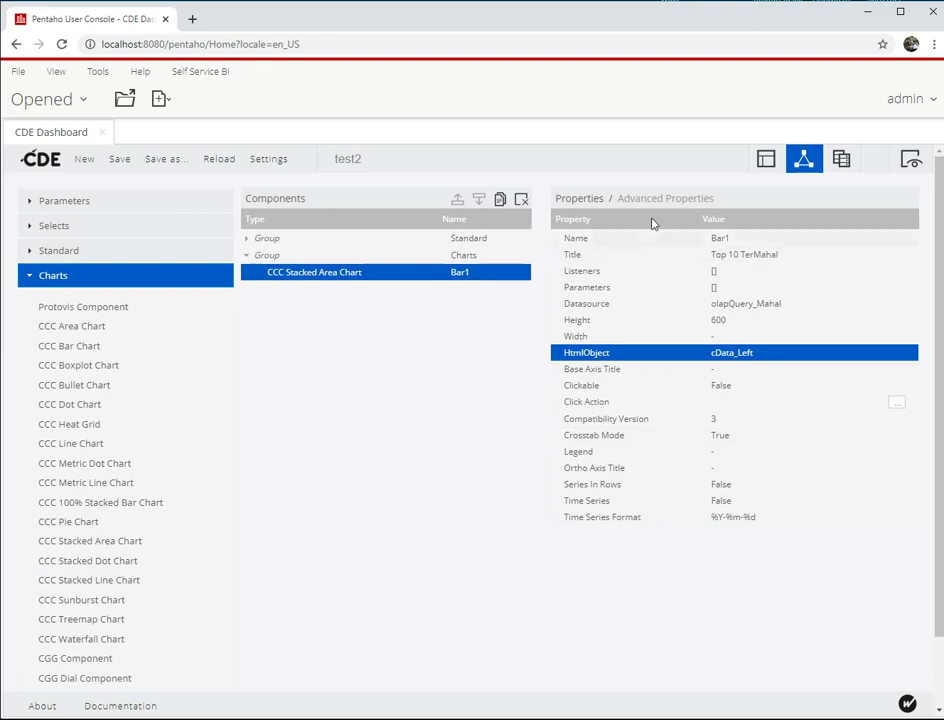
- Open Bar1's advanced title properties and copy the font definition normal 30px "Open Sans" from Scenario_Pentaho_Report.txt in Notepad
{"action": "left_click", "coordinate": [660, 202]}
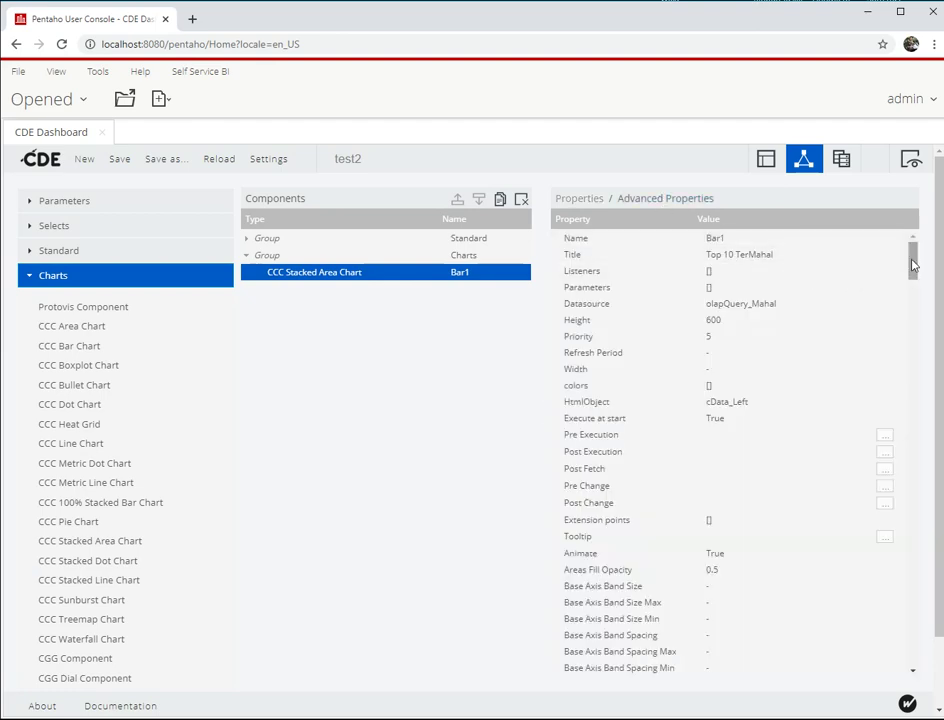
{"action": "left_click_drag", "start_coordinate": [911, 258], "coordinate": [896, 623]}
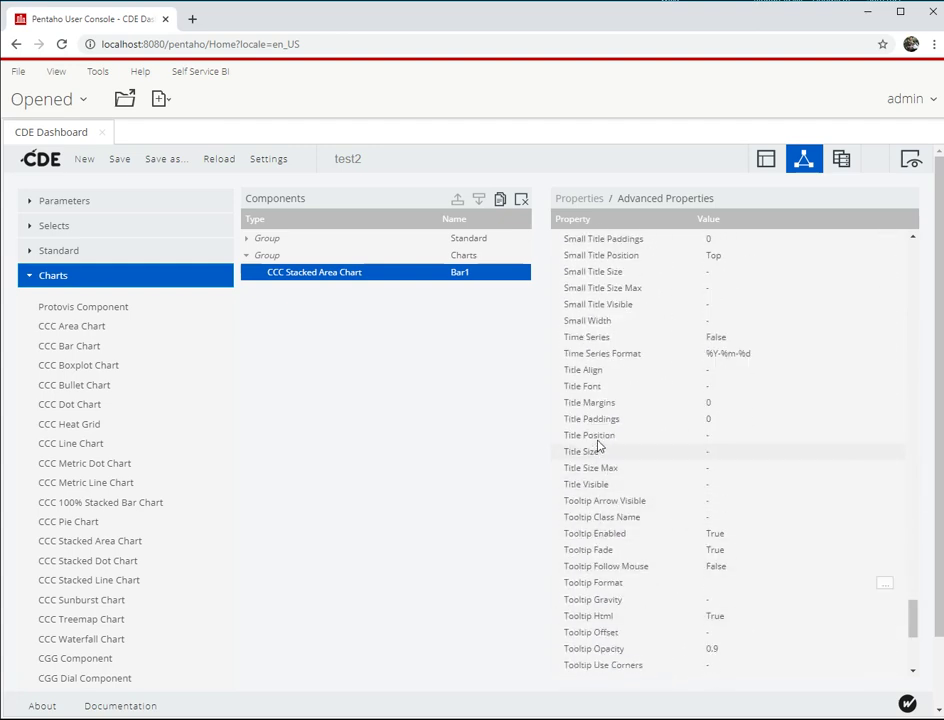
{"action": "key", "text": "alt+Tab"}
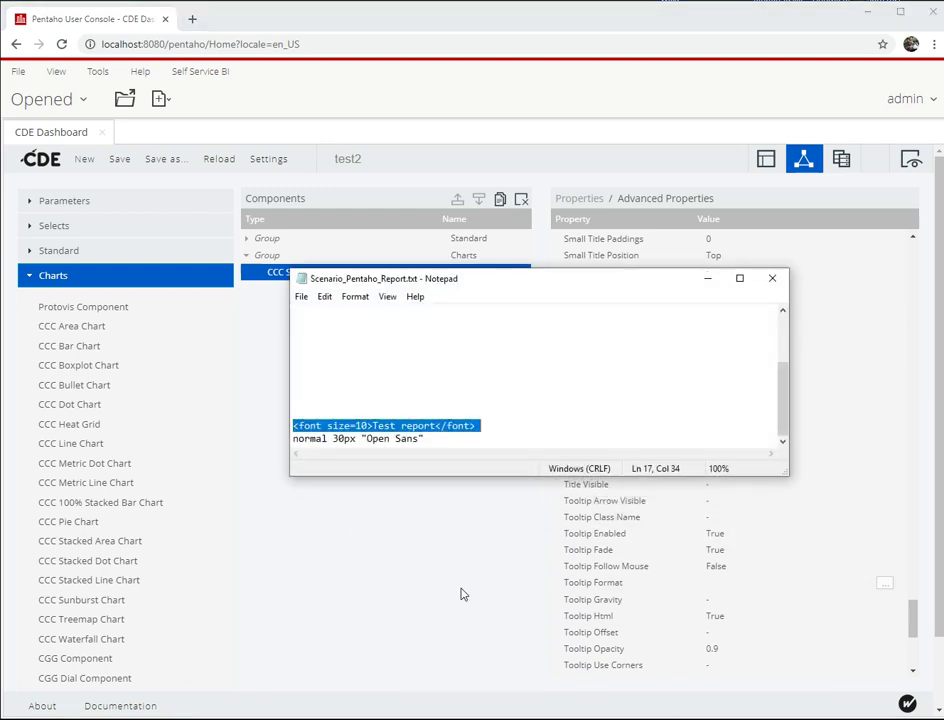
{"action": "left_click", "coordinate": [447, 438]}
{"action": "key", "text": "shift+Home"}
{"action": "key", "text": "ctrl+c"}
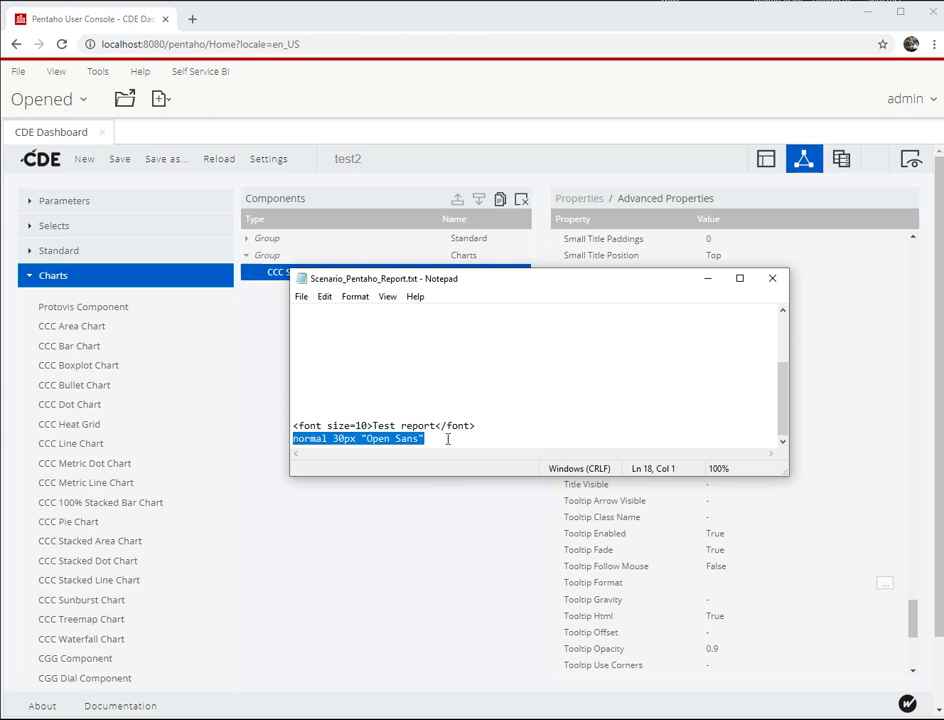
{"action": "left_click", "coordinate": [706, 278]}
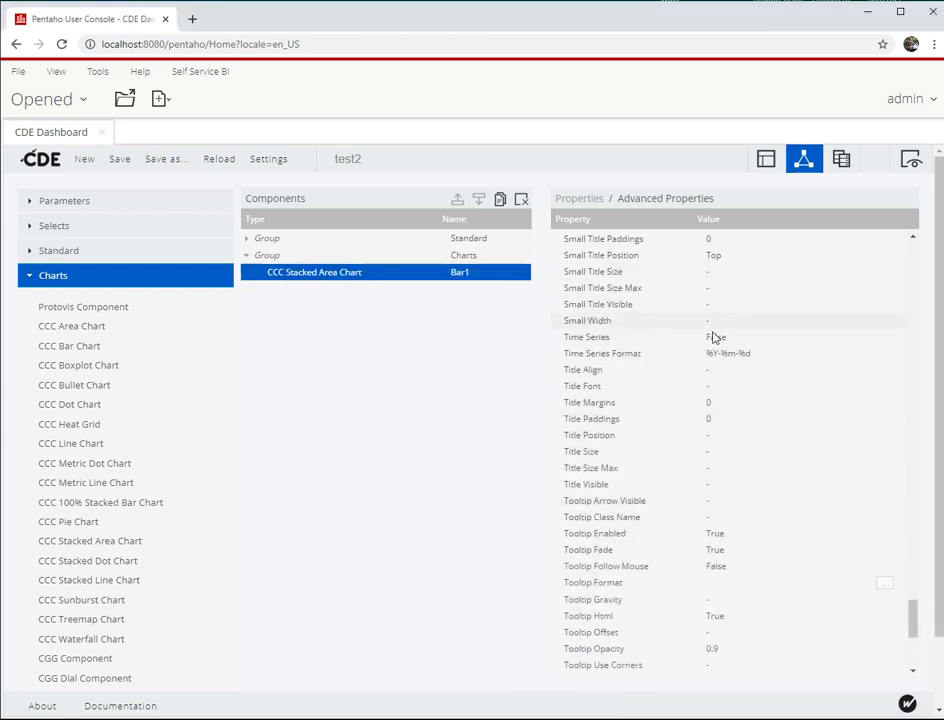
- Set Bar1's Title Font to normal 30px "Open Sans" and preview the dashboard
{"action": "left_click", "coordinate": [722, 387]}
{"action": "key", "text": "ctrl+v"}
{"action": "key", "text": "Return"}
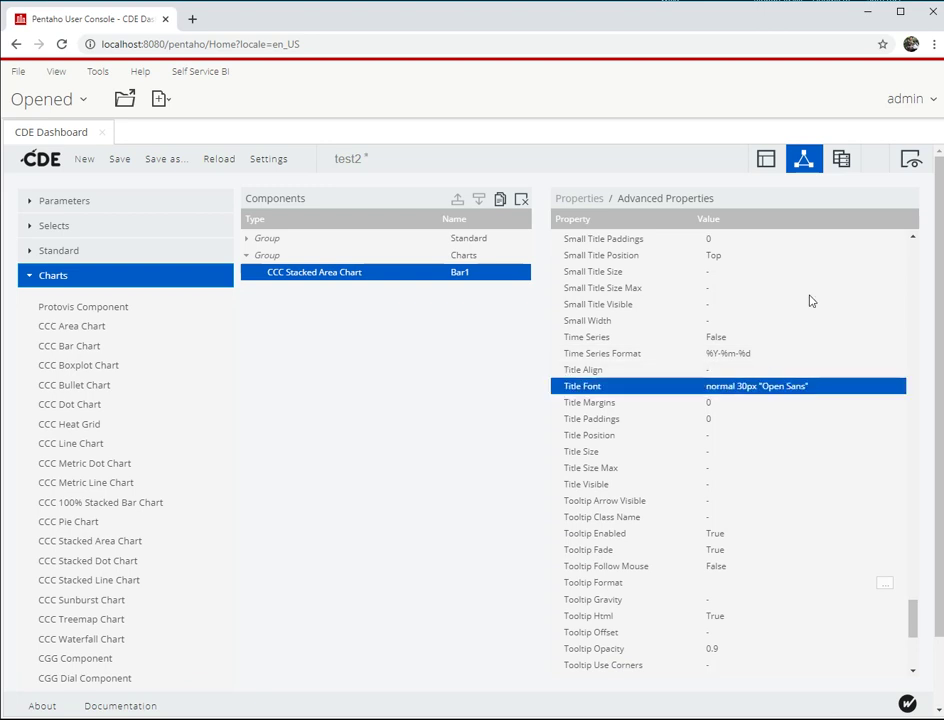
{"action": "left_click", "coordinate": [910, 168]}
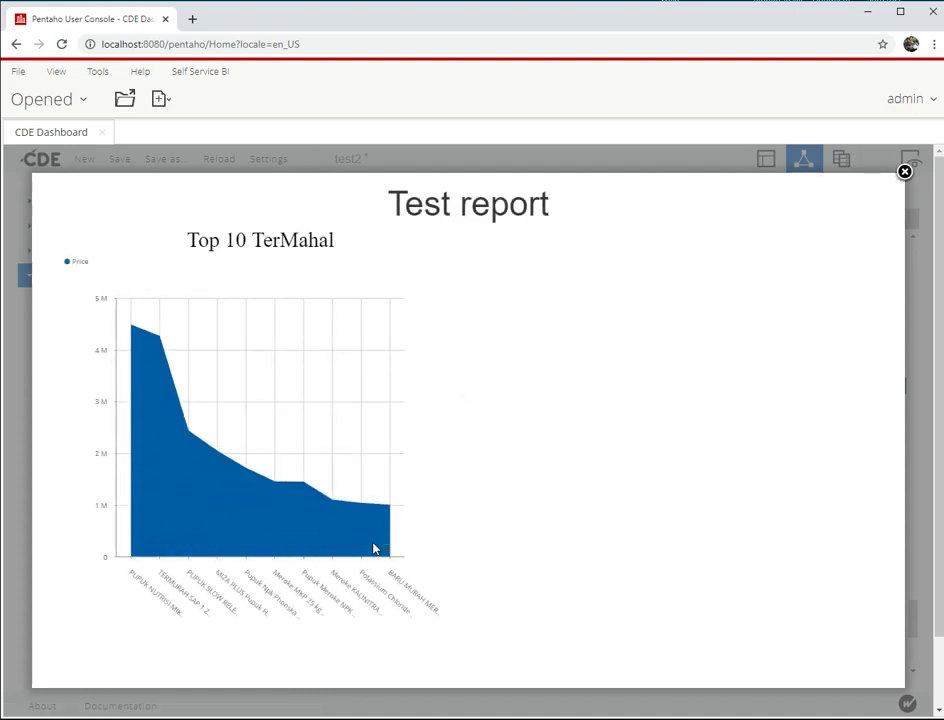
{"action": "left_click", "coordinate": [904, 173]}
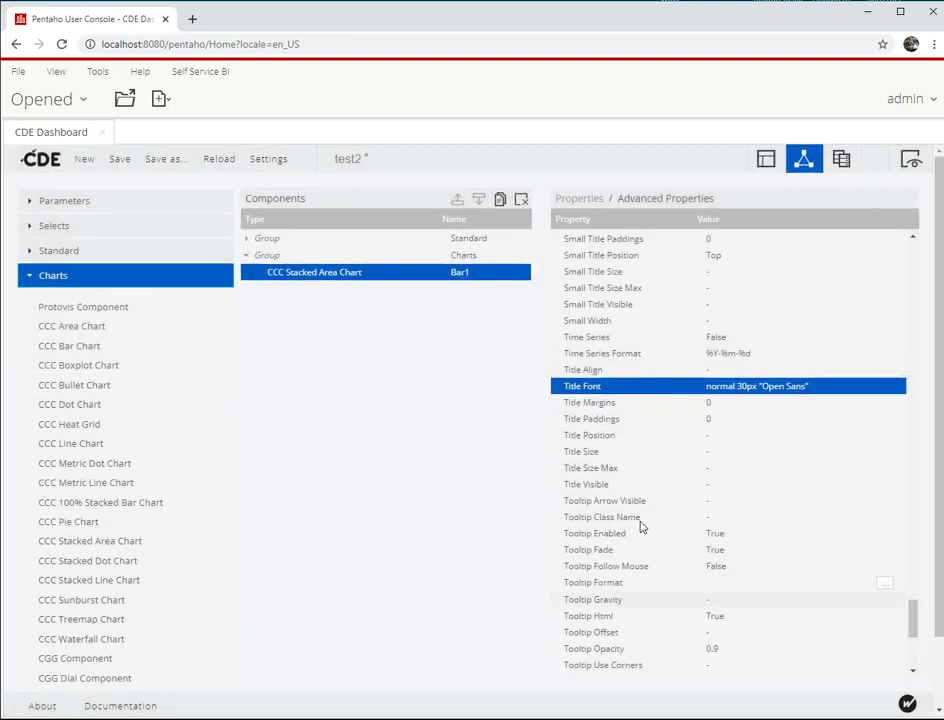
{"action": "scroll", "coordinate": [670, 578], "scroll_direction": "down", "scroll_amount": 3}
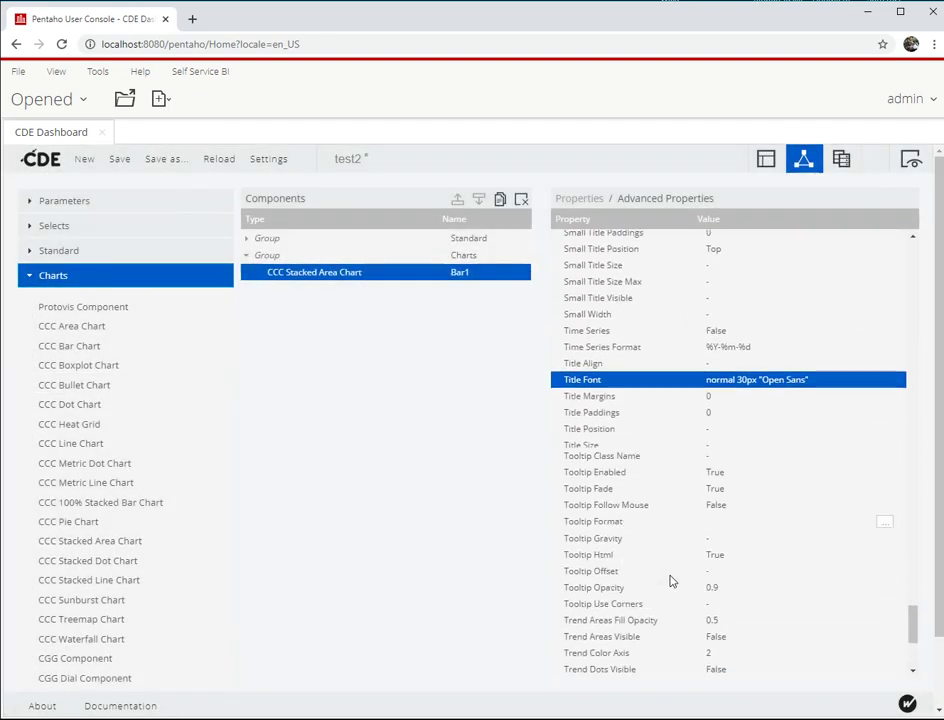
{"action": "scroll", "coordinate": [663, 407], "scroll_direction": "up", "scroll_amount": 1}
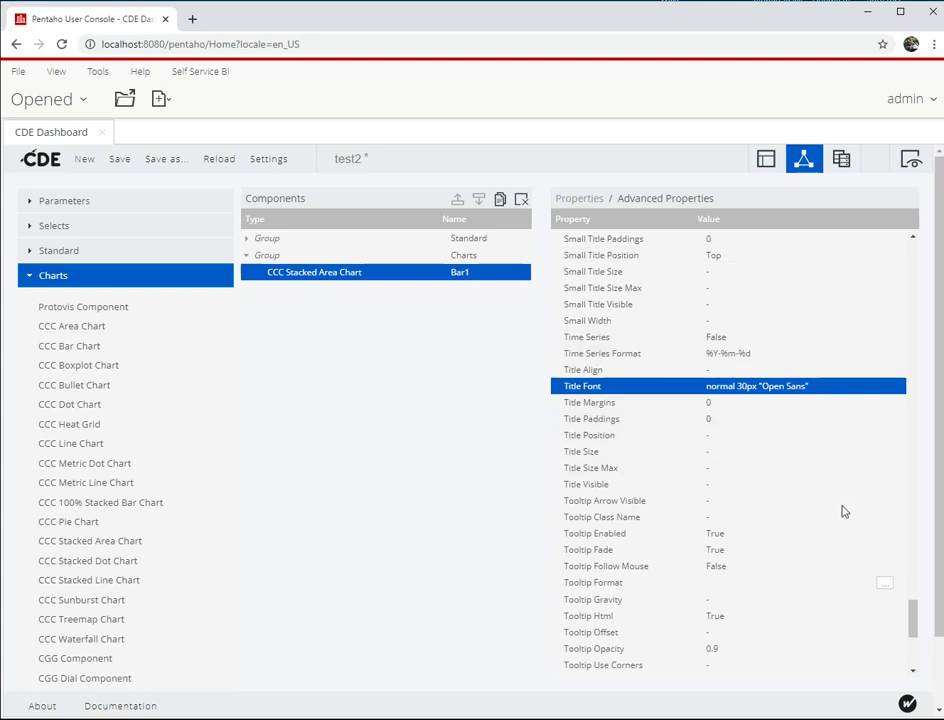
{"action": "scroll", "coordinate": [900, 606], "scroll_direction": "up", "scroll_amount": 10}
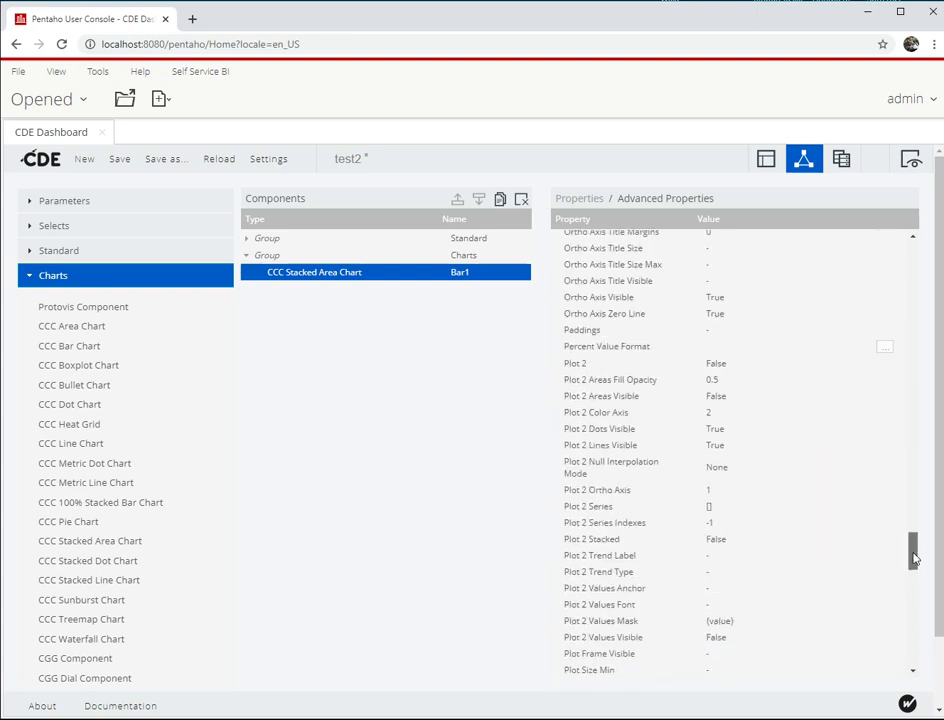
{"action": "left_click", "coordinate": [545, 198]}
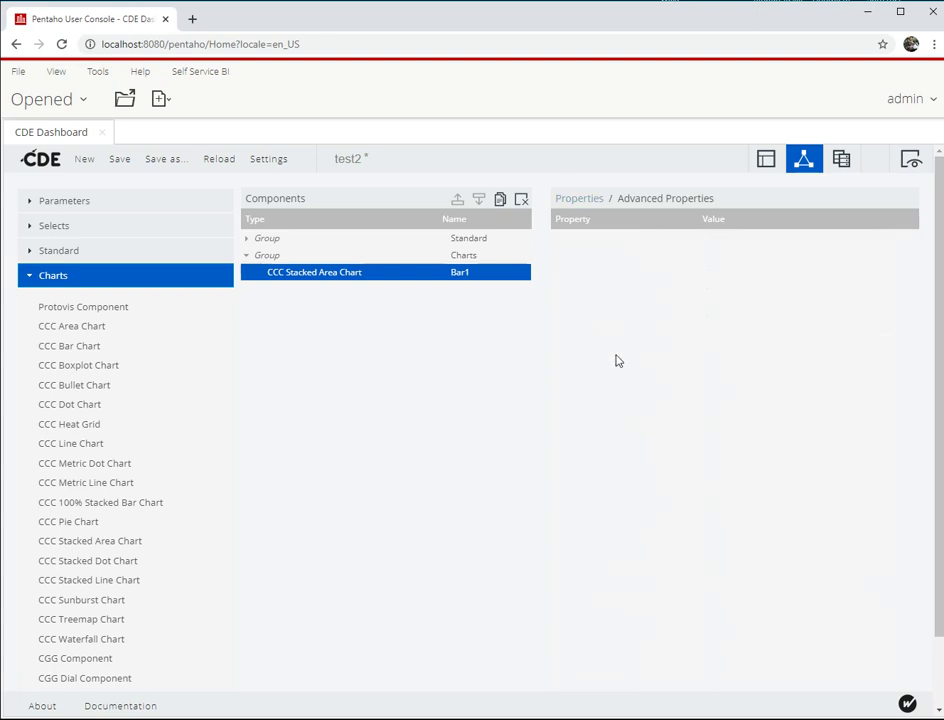
{"action": "left_click", "coordinate": [652, 200]}
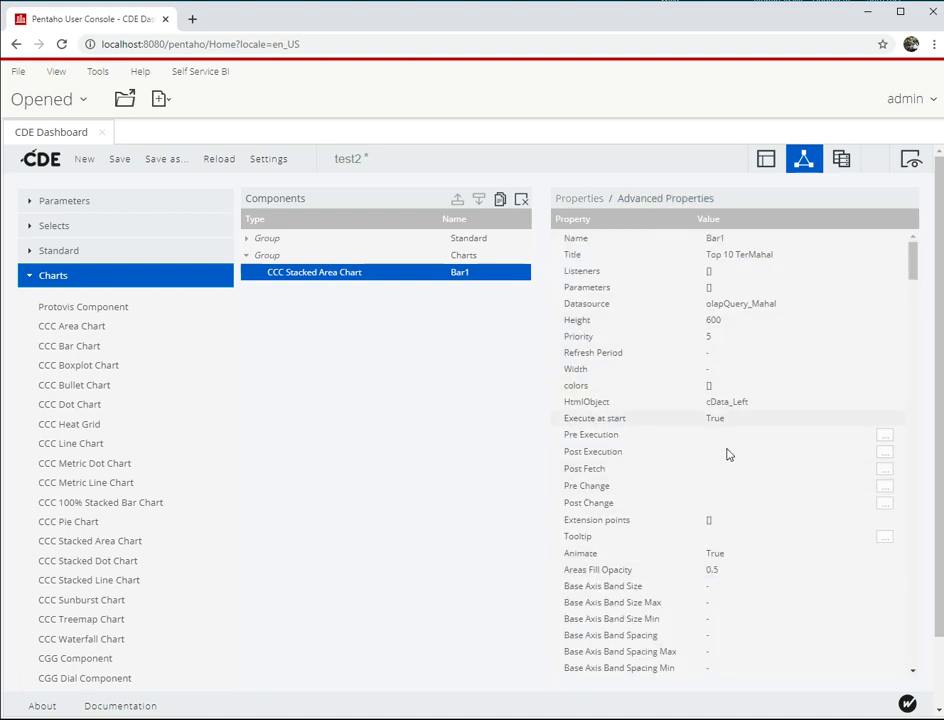
- Duplicate the olapQuery_Mahal data source and rename the copy olapQuery_Murah
{"action": "left_click", "coordinate": [841, 160]}
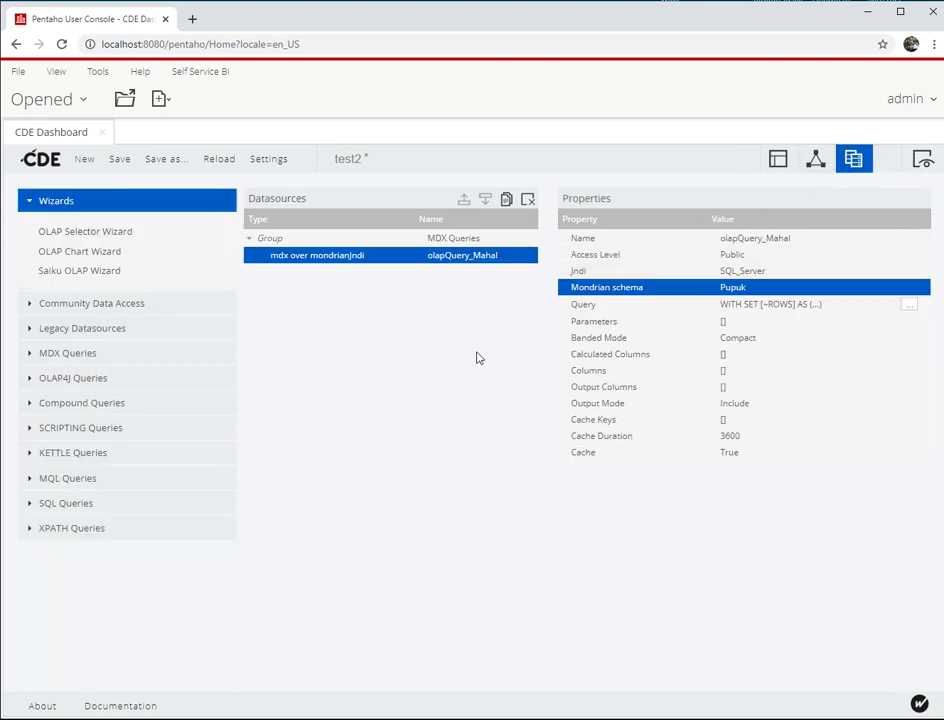
{"action": "left_click", "coordinate": [507, 201]}
{"action": "left_click", "coordinate": [788, 237]}
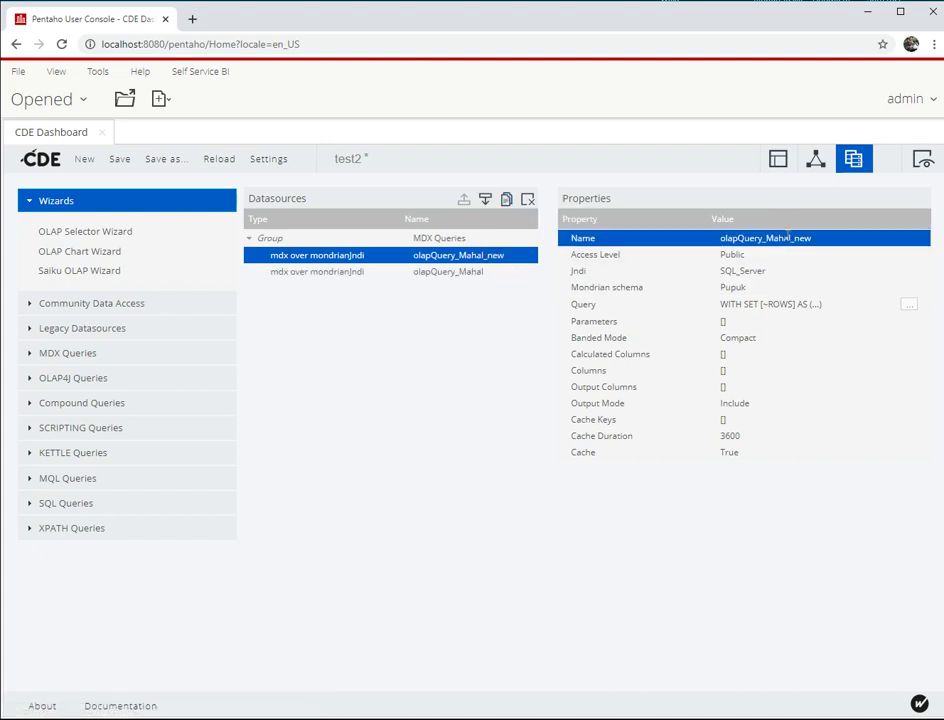
{"action": "left_click", "coordinate": [788, 237]}
{"action": "key", "text": "shift+Left"}
{"action": "key", "text": "shift+Left"}
{"action": "key", "text": "shift+Left"}
{"action": "key", "text": "shift+Left"}
{"action": "key", "text": "shift+Left"}
{"action": "key", "text": "shift+Left"}
{"action": "key", "text": "shift+Left"}
{"action": "key", "text": "shift+Left"}
{"action": "key", "text": "shift+Left"}
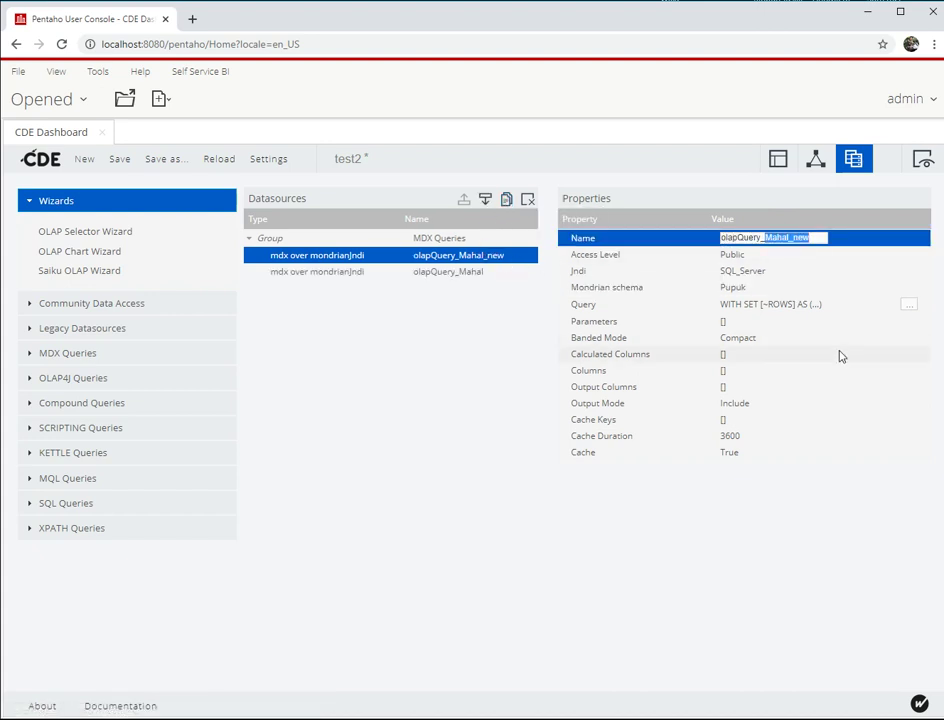
{"action": "type", "text": "Mur"}
{"action": "key", "text": "Return"}
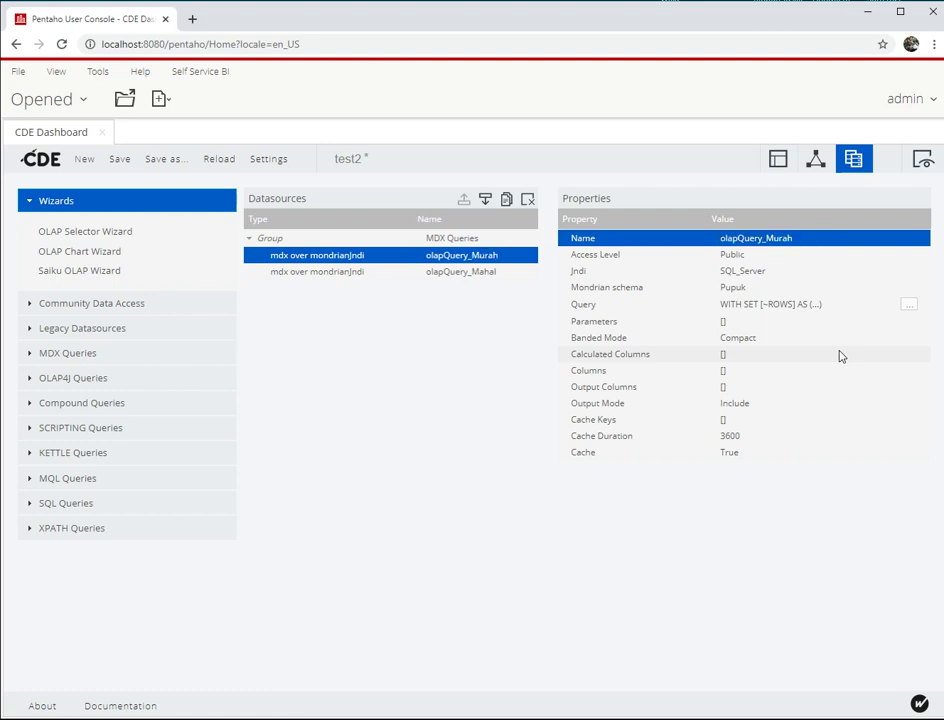
- Change TopCount to BottomCount in the MDX query of the olapQuery_Murah data source
{"action": "left_click", "coordinate": [908, 304]}
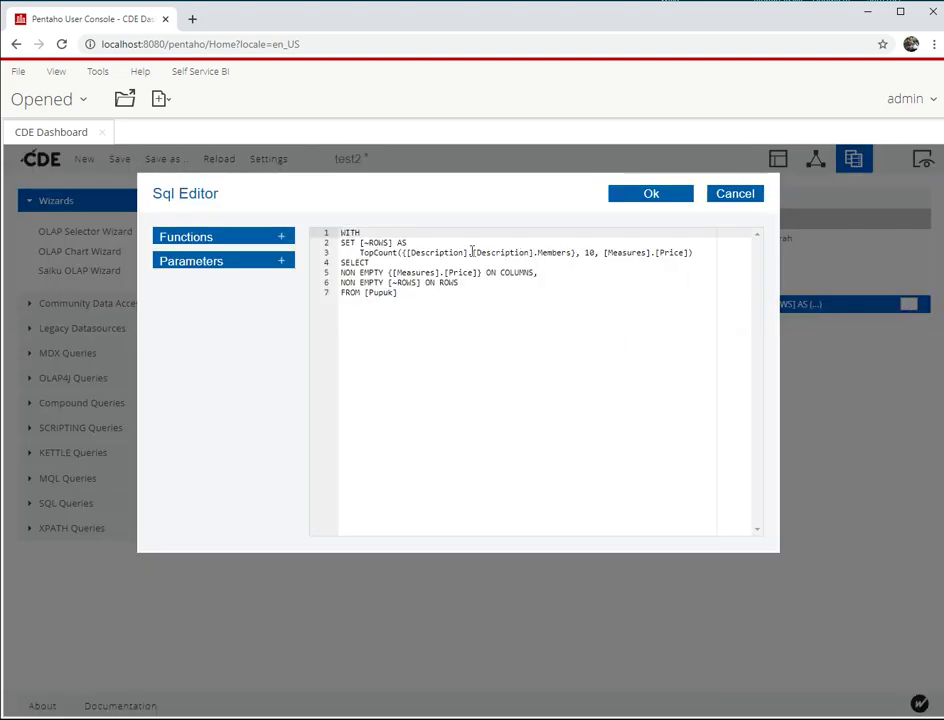
{"action": "left_click", "coordinate": [370, 254]}
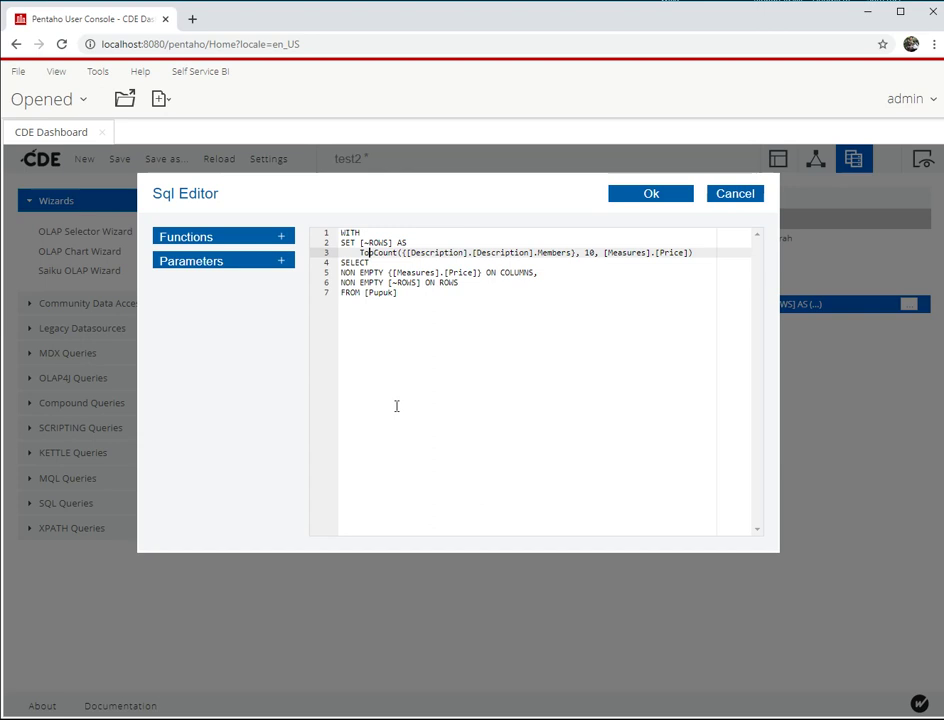
{"action": "key", "text": "BackSpace"}
{"action": "key", "text": "BackSpace"}
{"action": "key", "text": "Delete"}
{"action": "type", "text": "Bottom"}
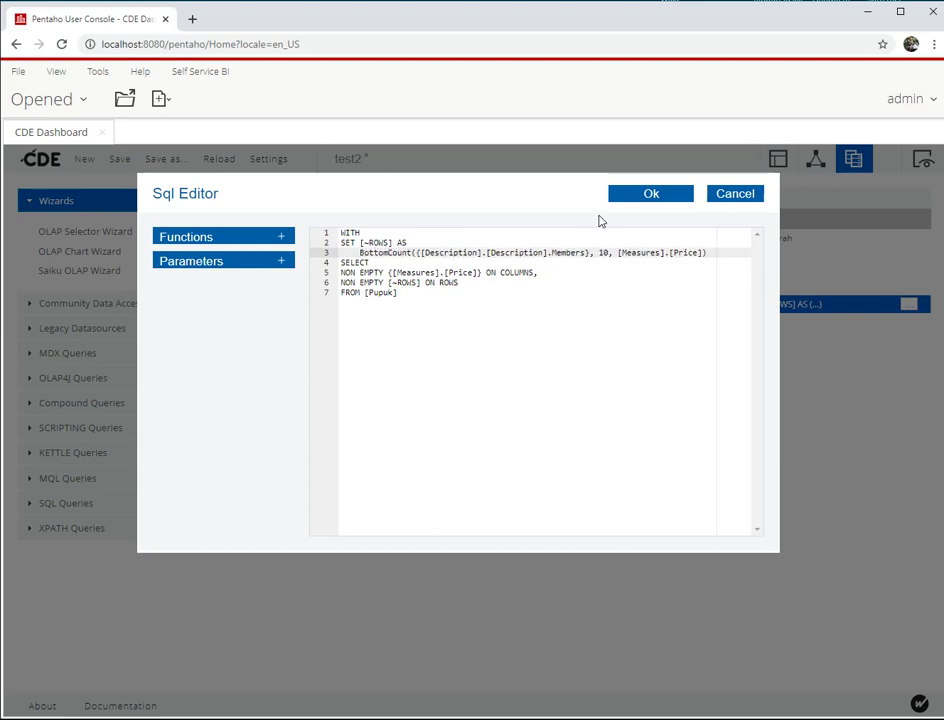
{"action": "left_click", "coordinate": [647, 194]}
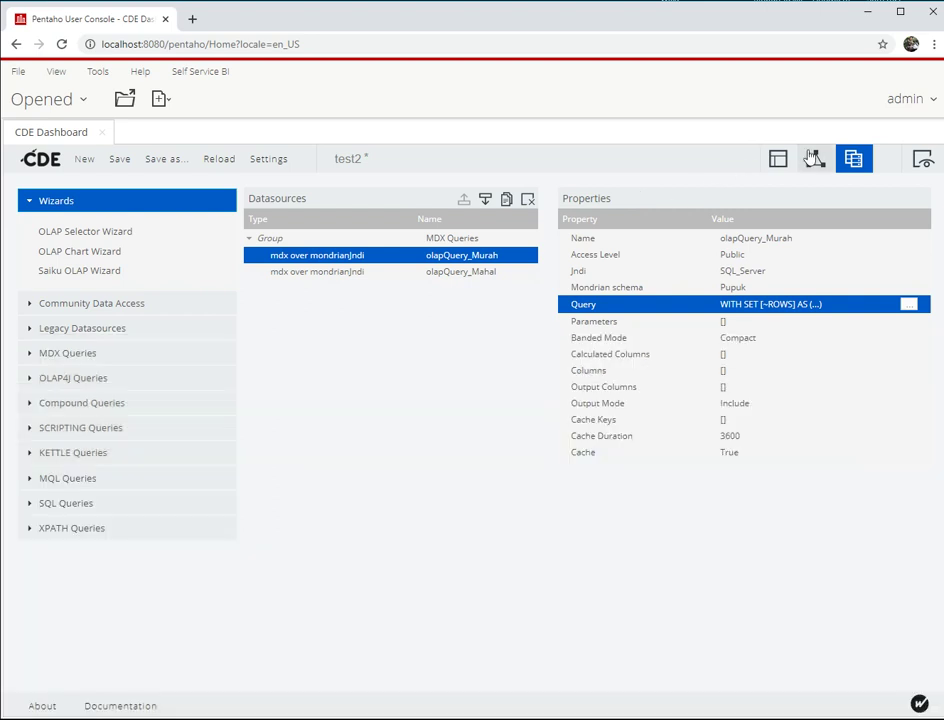
- Return to the dashboard components, duplicate the Bar1 chart and rename the copy Bar2
{"action": "left_click", "coordinate": [814, 158]}
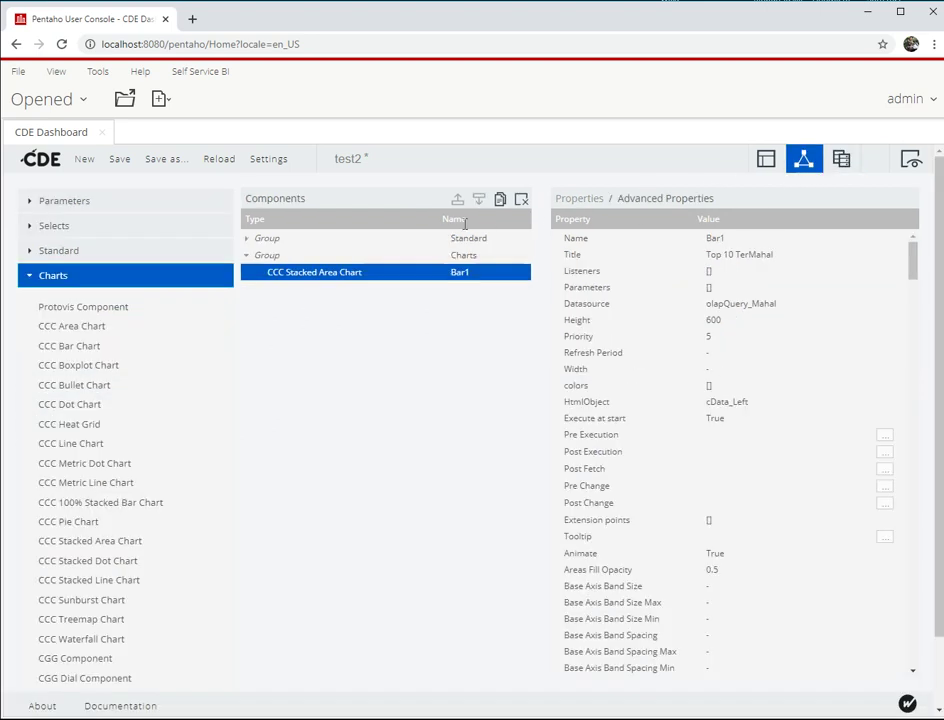
{"action": "left_click", "coordinate": [500, 201]}
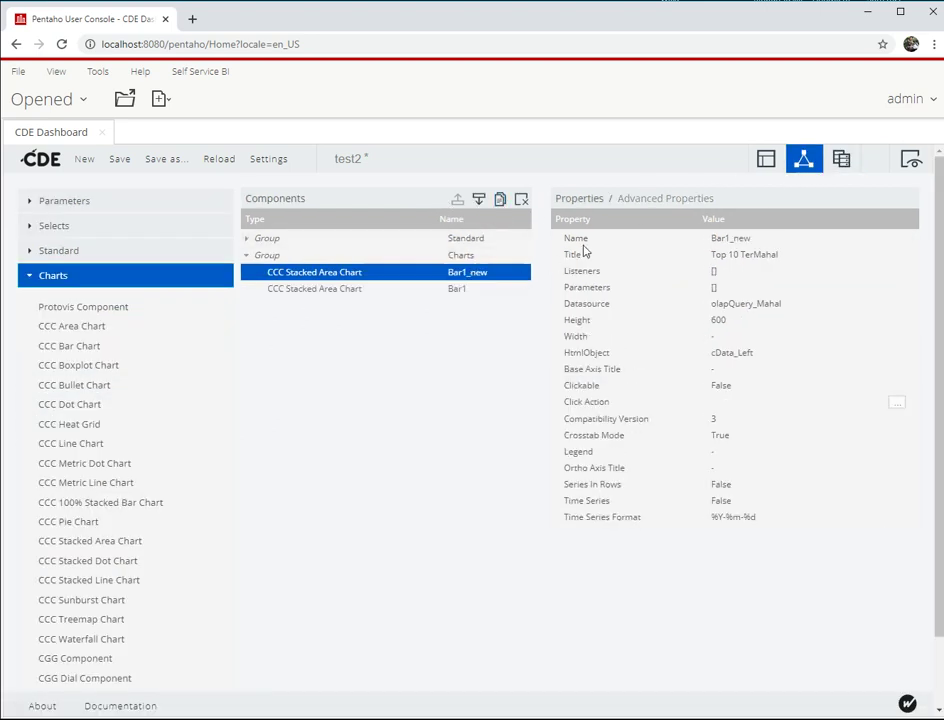
{"action": "left_click", "coordinate": [750, 238]}
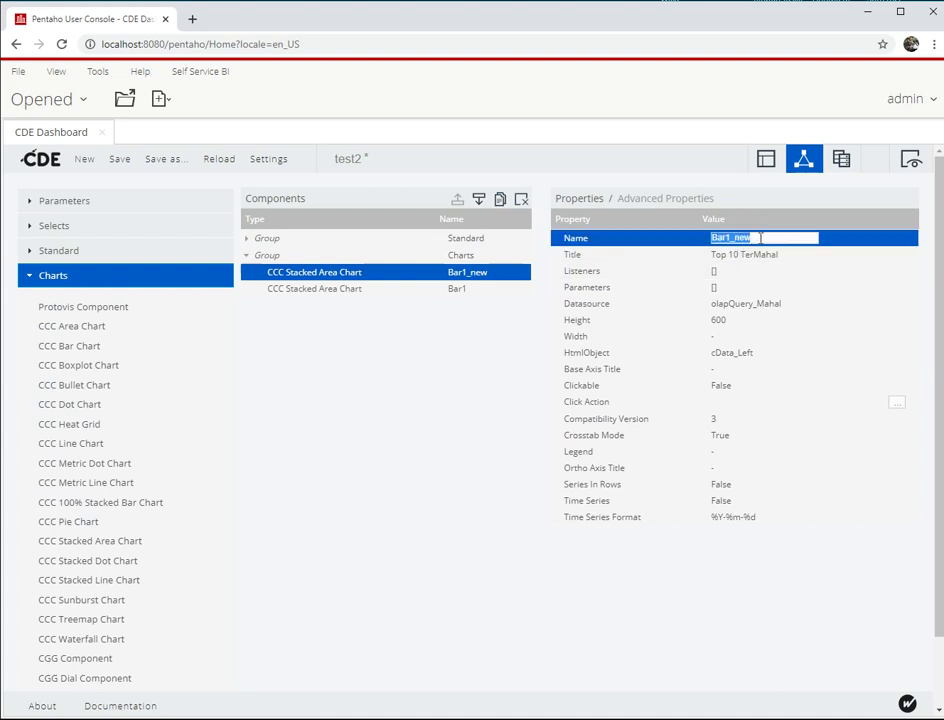
{"action": "left_click", "coordinate": [760, 238]}
{"action": "key", "text": "Return"}
- Set Bar2's title to Top 10 TerMurah and its datasource to olapQuery_Murah
{"action": "left_click", "coordinate": [795, 258]}
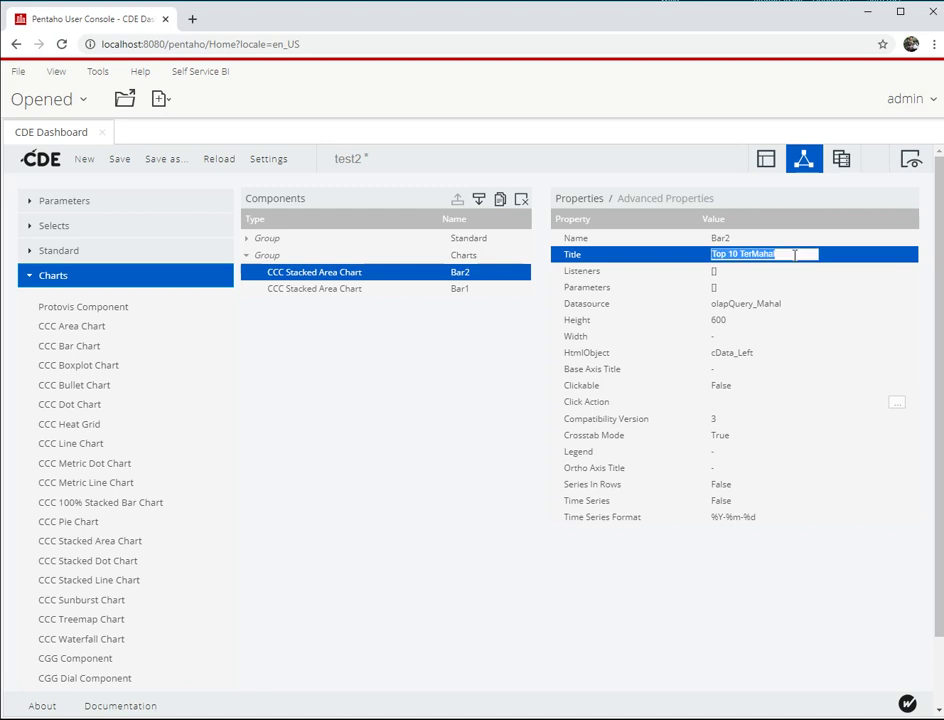
{"action": "left_click", "coordinate": [795, 255]}
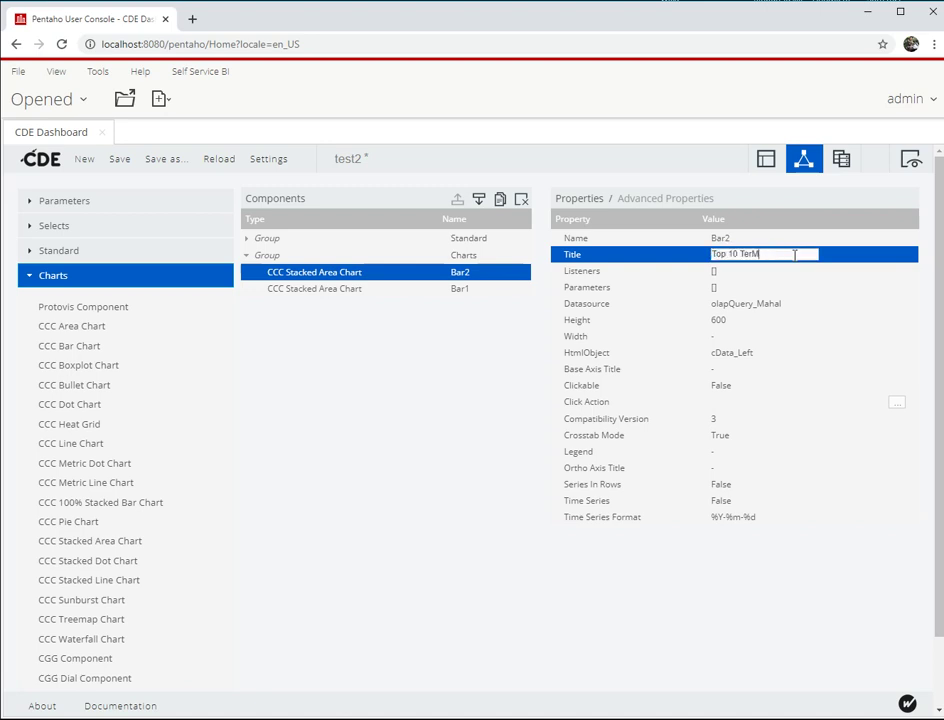
{"action": "left_click", "coordinate": [798, 304]}
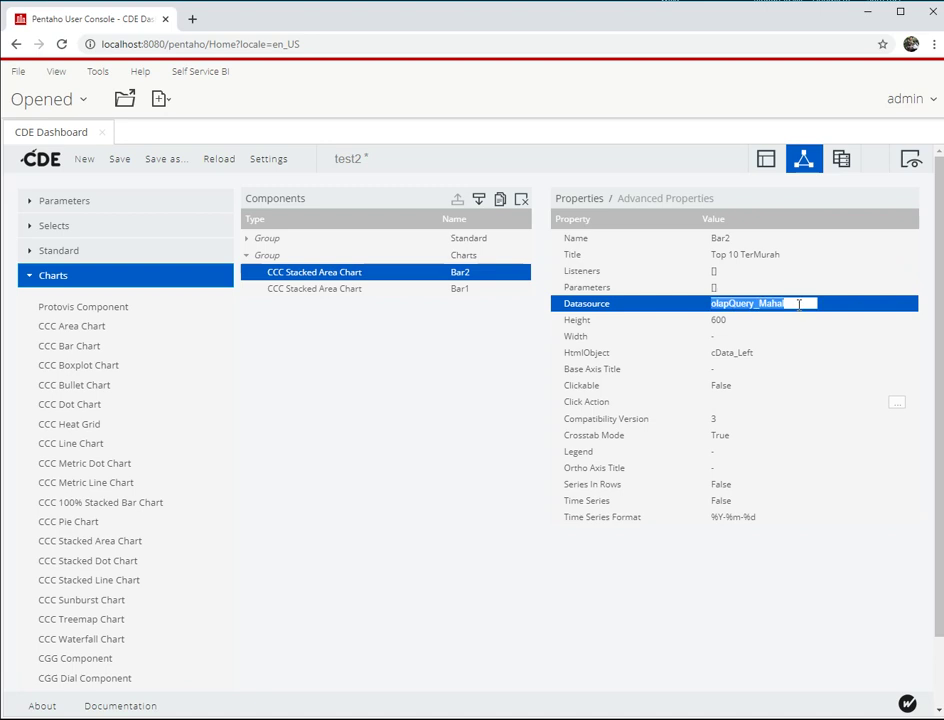
{"action": "left_click", "coordinate": [798, 304]}
{"action": "key", "text": "BackSpace"}
{"action": "key", "text": "BackSpace"}
{"action": "key", "text": "BackSpace"}
{"action": "key", "text": "BackSpace"}
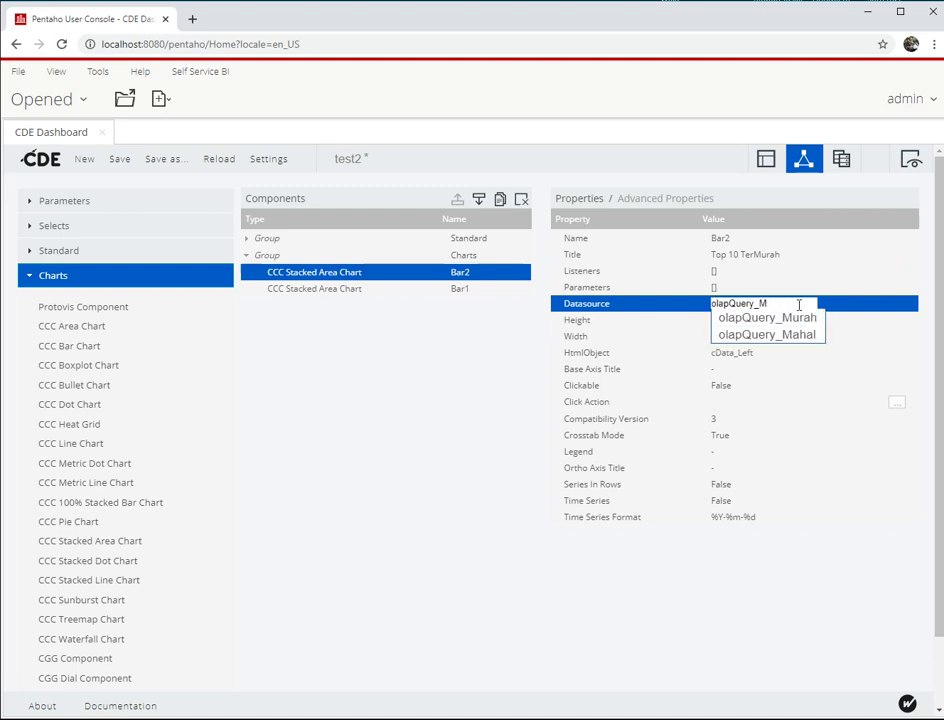
{"action": "key", "text": "Down"}
{"action": "key", "text": "Return"}
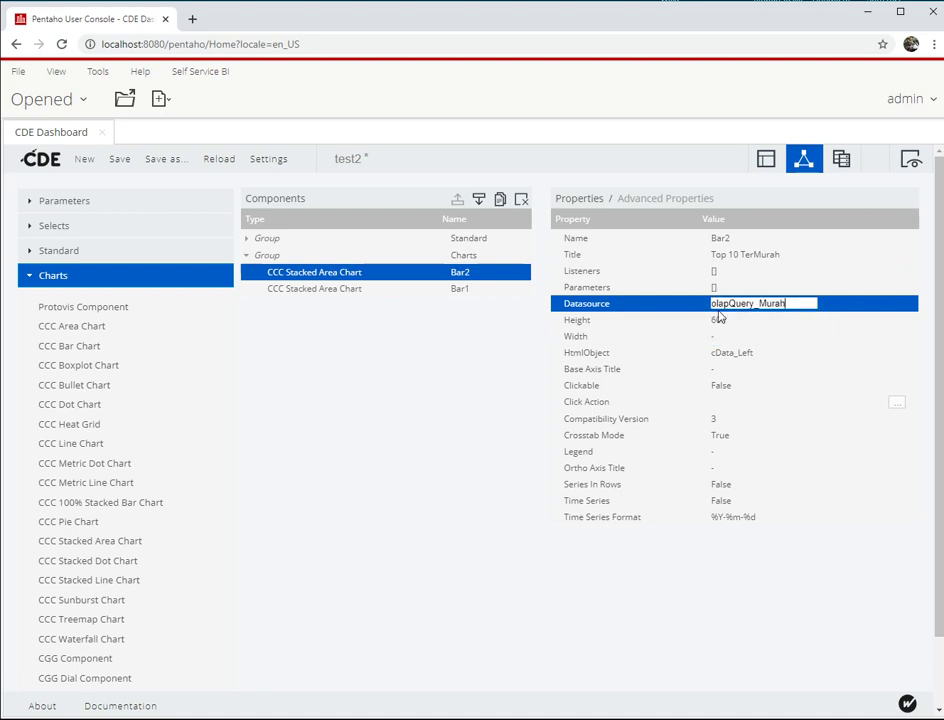
- Set Bar2's HtmlObject to cData_Right
{"action": "left_click", "coordinate": [768, 354]}
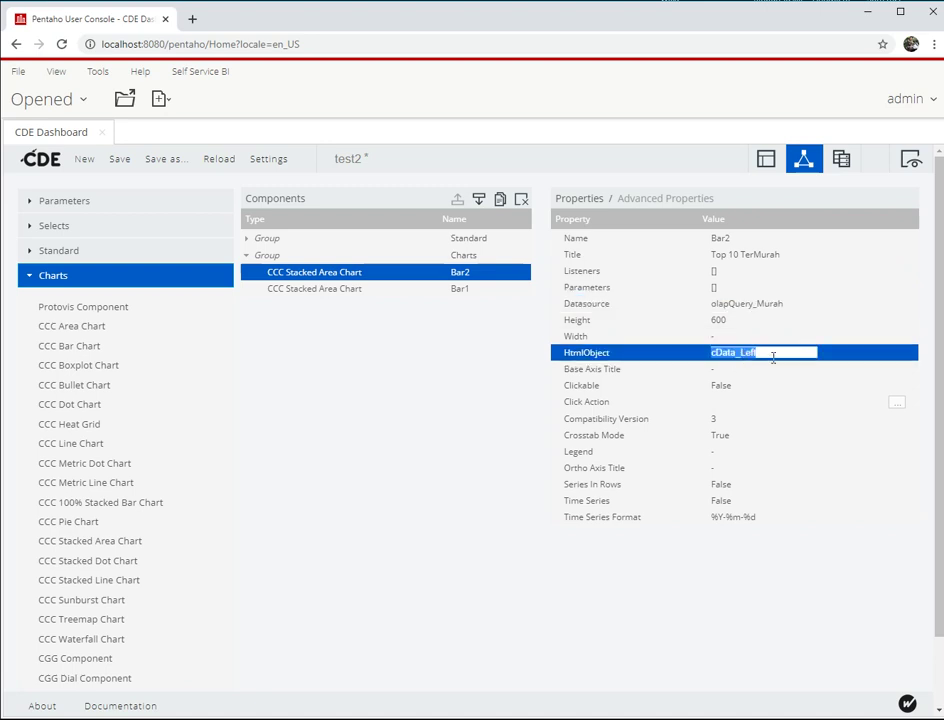
{"action": "left_click", "coordinate": [775, 357]}
{"action": "type", "text": "Right"}
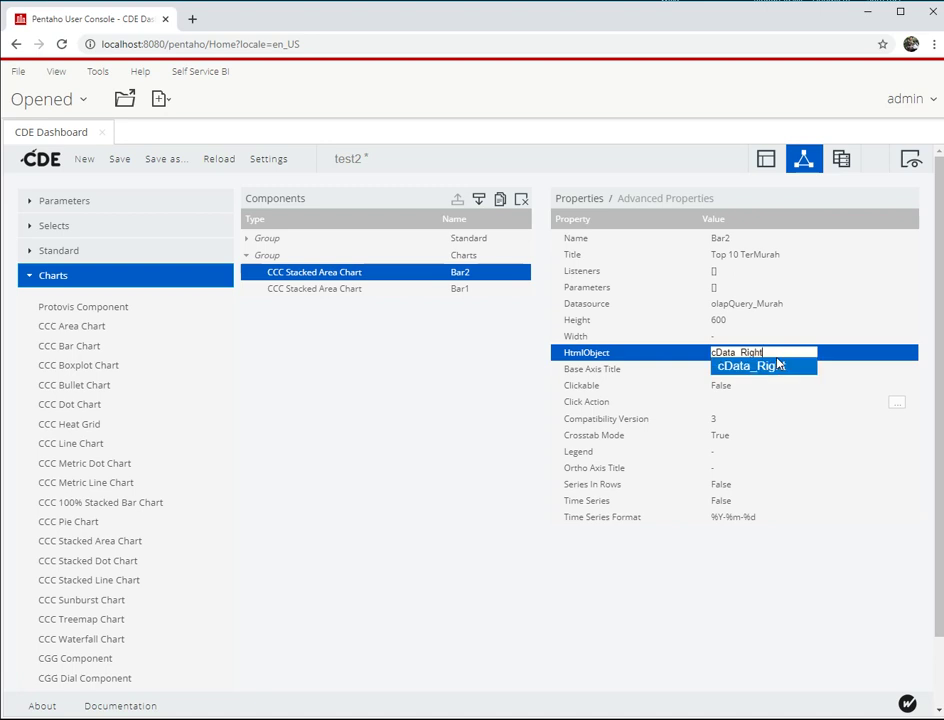
{"action": "left_click", "coordinate": [718, 367]}
{"action": "left_click", "coordinate": [380, 432]}
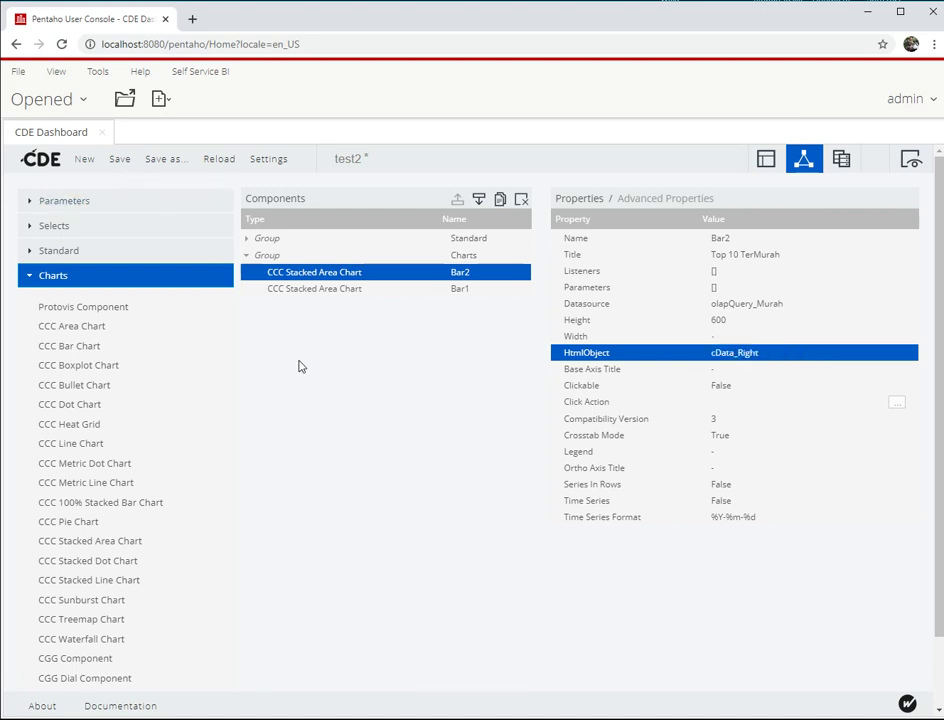
- Save the dashboard, preview it and inspect data points on both charts
{"action": "left_click", "coordinate": [117, 166]}
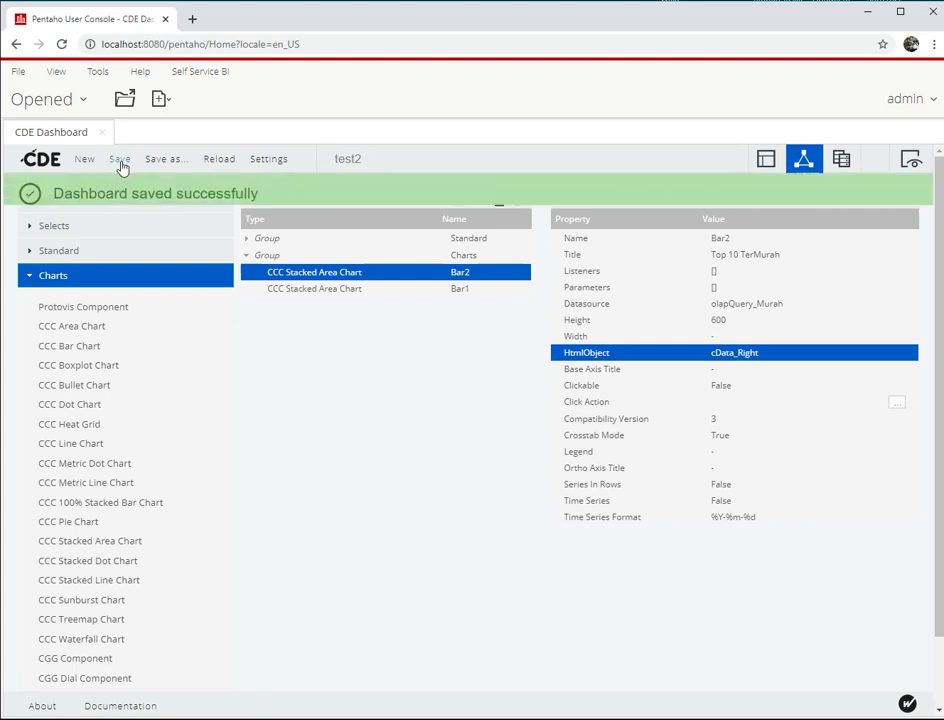
{"action": "left_click", "coordinate": [910, 160]}
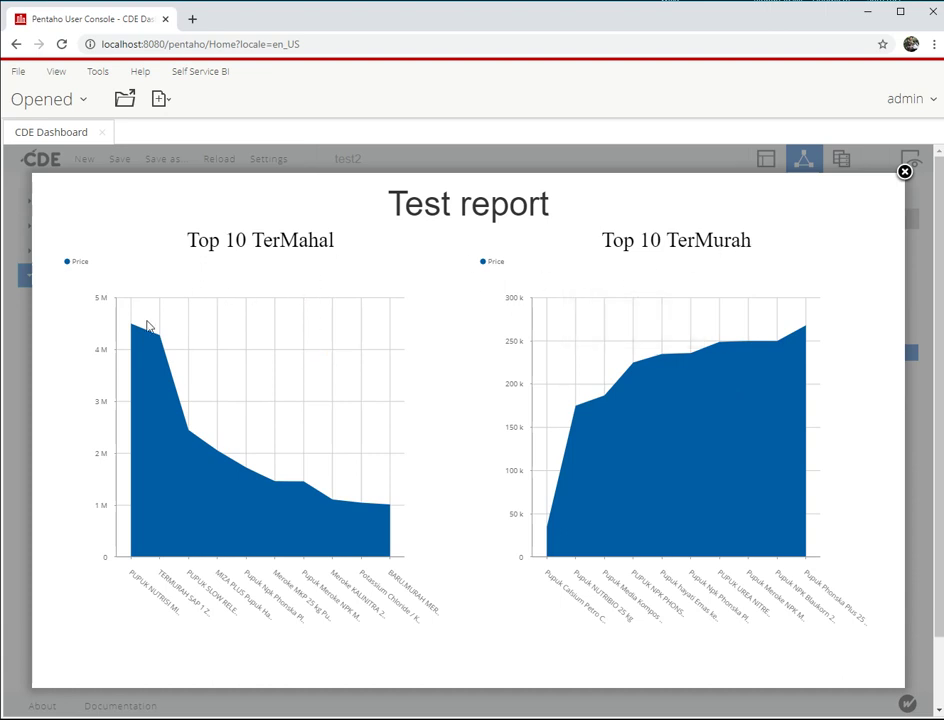
{"action": "mouse_move", "coordinate": [132, 350]}
{"action": "mouse_move", "coordinate": [264, 512]}
{"action": "mouse_move", "coordinate": [651, 381]}
- Switch to Notepad to review the scenario notes in Scenario_Pentaho_Report.txt, and minimize it to return to the dashboard preview
{"action": "key", "text": "alt+Tab"}
{"action": "scroll", "coordinate": [516, 359], "scroll_direction": "up", "scroll_amount": 5}
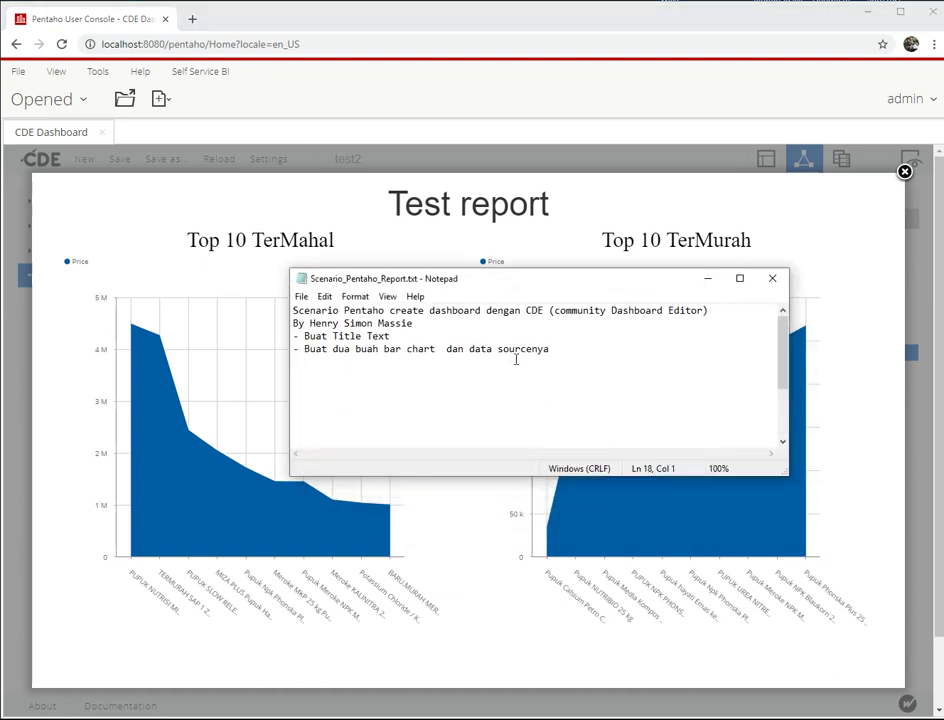
{"action": "left_click", "coordinate": [570, 312]}
{"action": "left_click", "coordinate": [707, 279]}
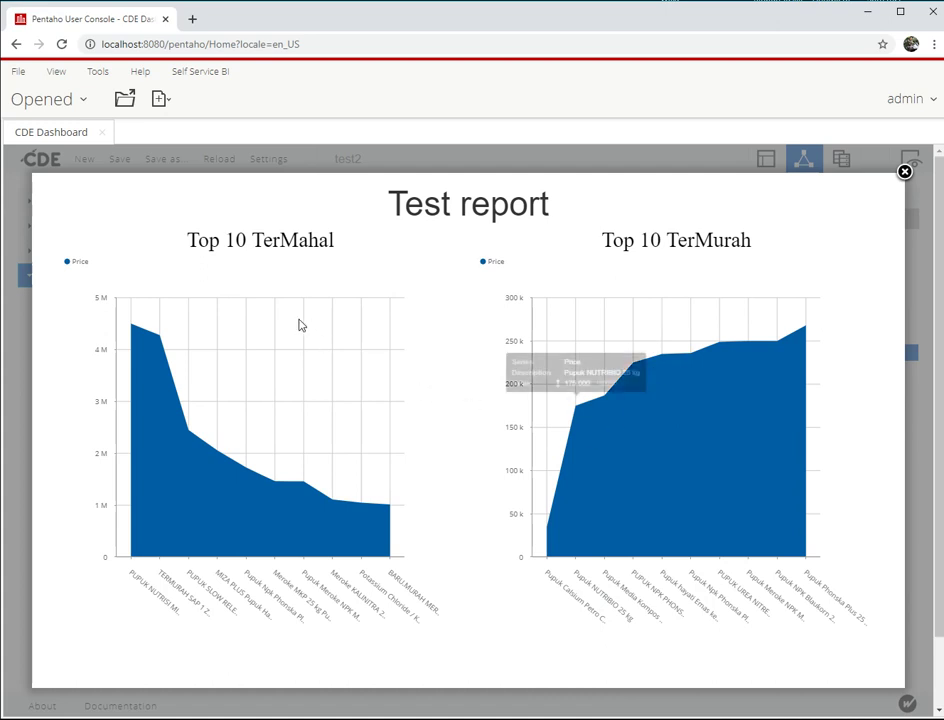